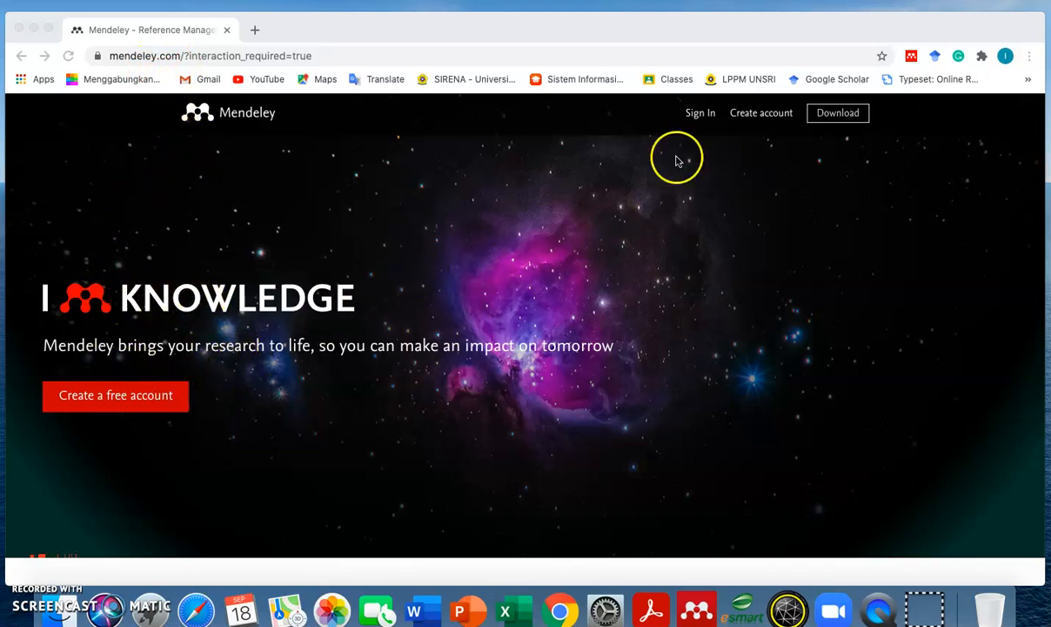
# - Download Mendeley Desktop for macOS from the download page and launch it from the Dock
pyautogui.click(835, 124)
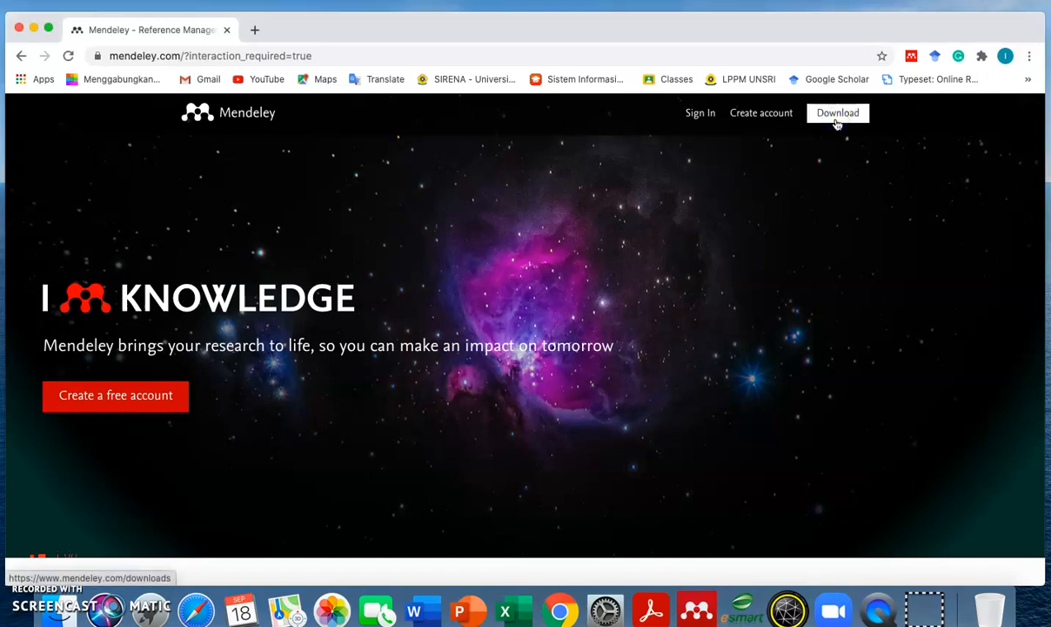
pyautogui.click(835, 122)
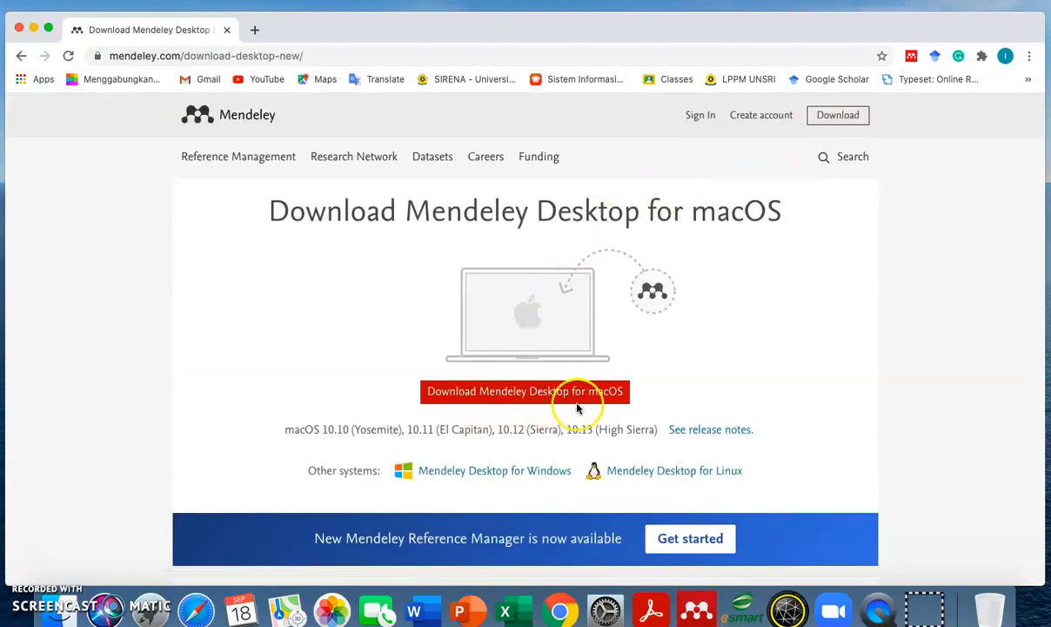
pyautogui.click(628, 403)
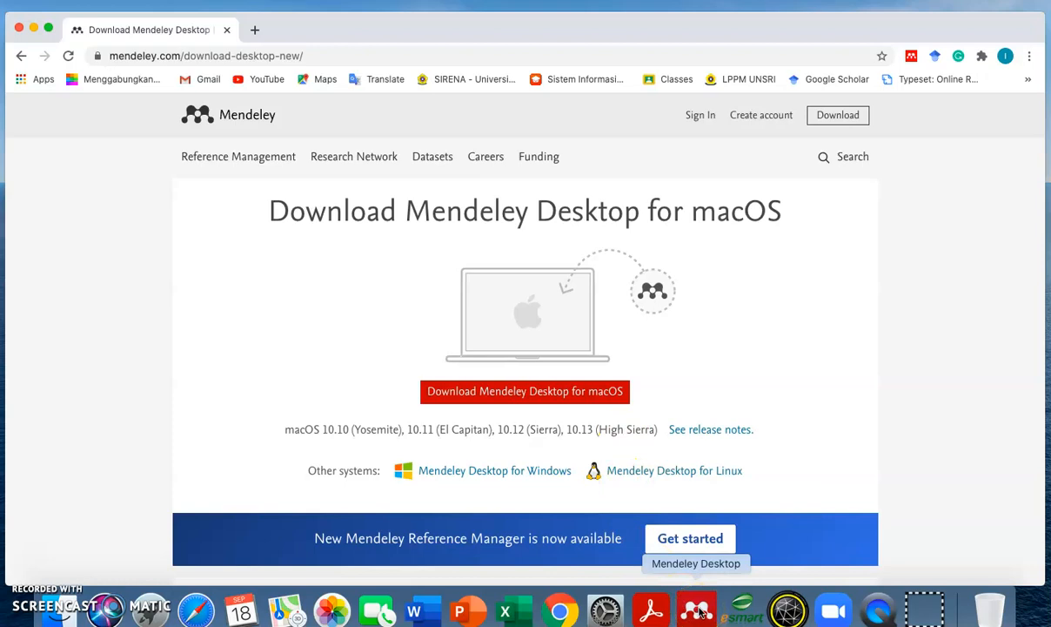
pyautogui.click(697, 610)
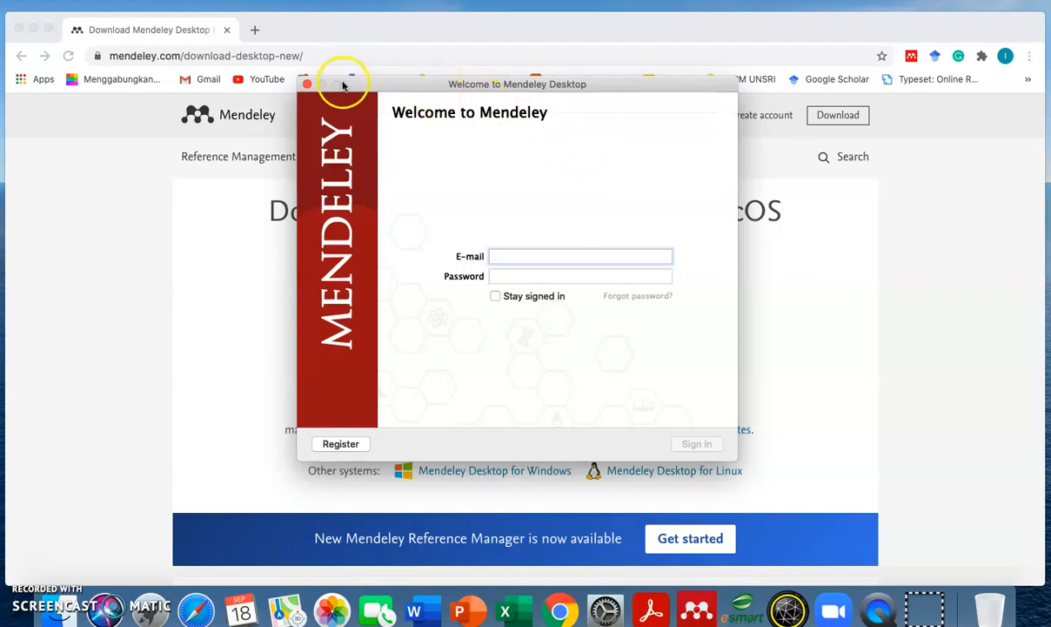
# - Close the desktop sign-in window and sign in to the Mendeley website with the saved account's password
pyautogui.click(308, 84)
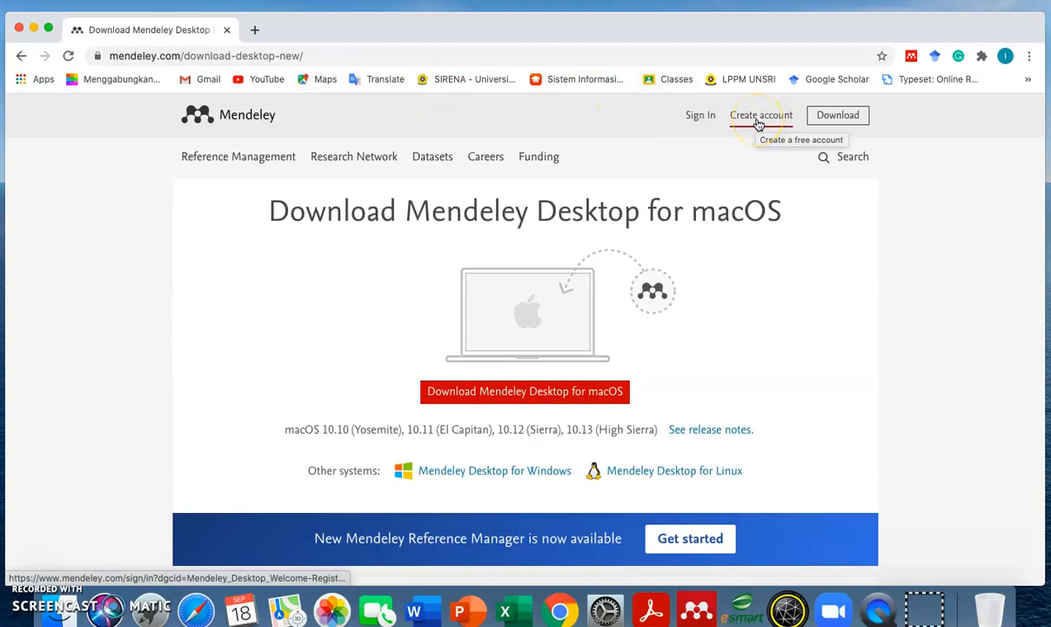
pyautogui.click(758, 124)
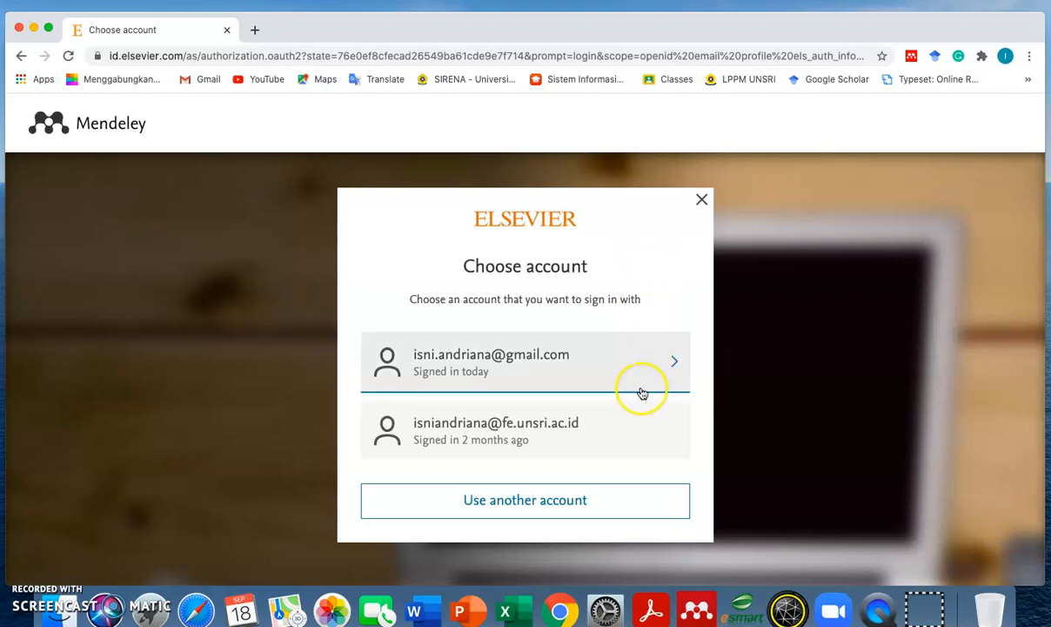
pyautogui.click(623, 352)
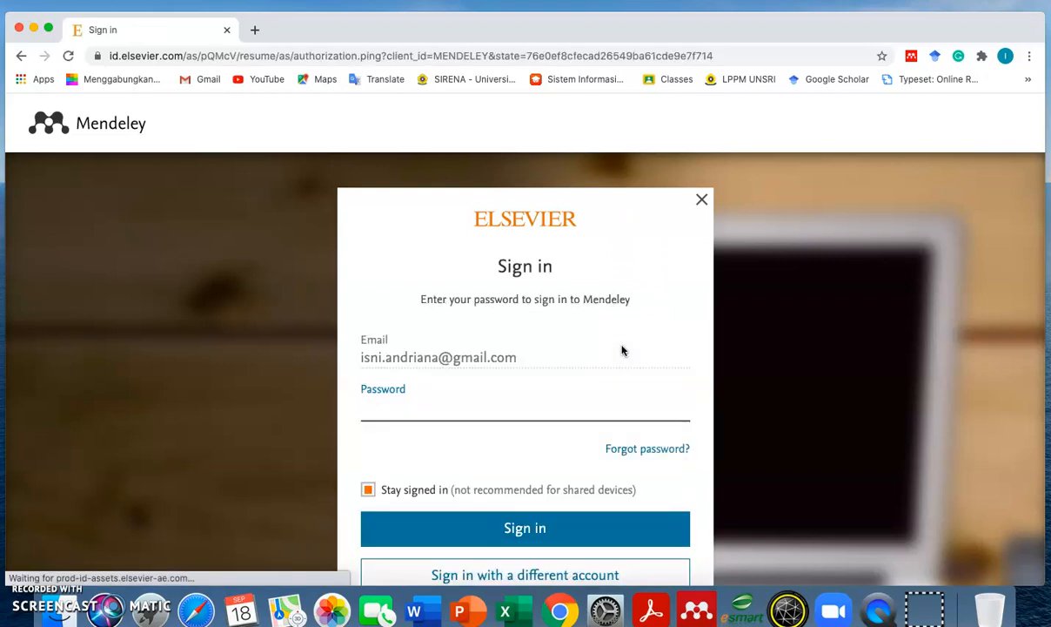
pyautogui.click(598, 397)
pyautogui.write('•••••••••••')
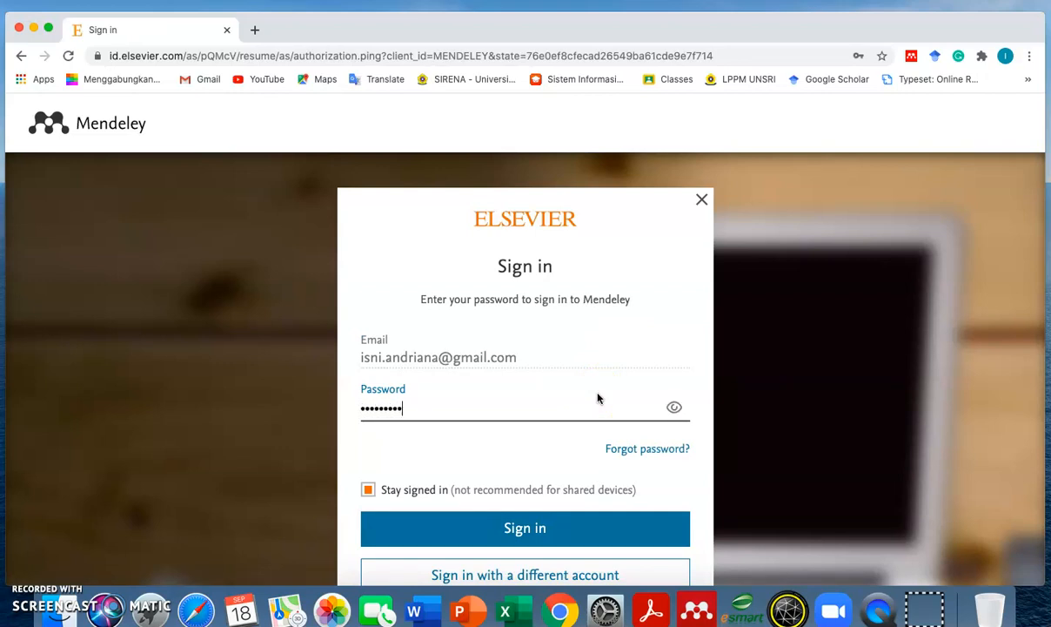
pyautogui.write('••••')
pyautogui.click(561, 525)
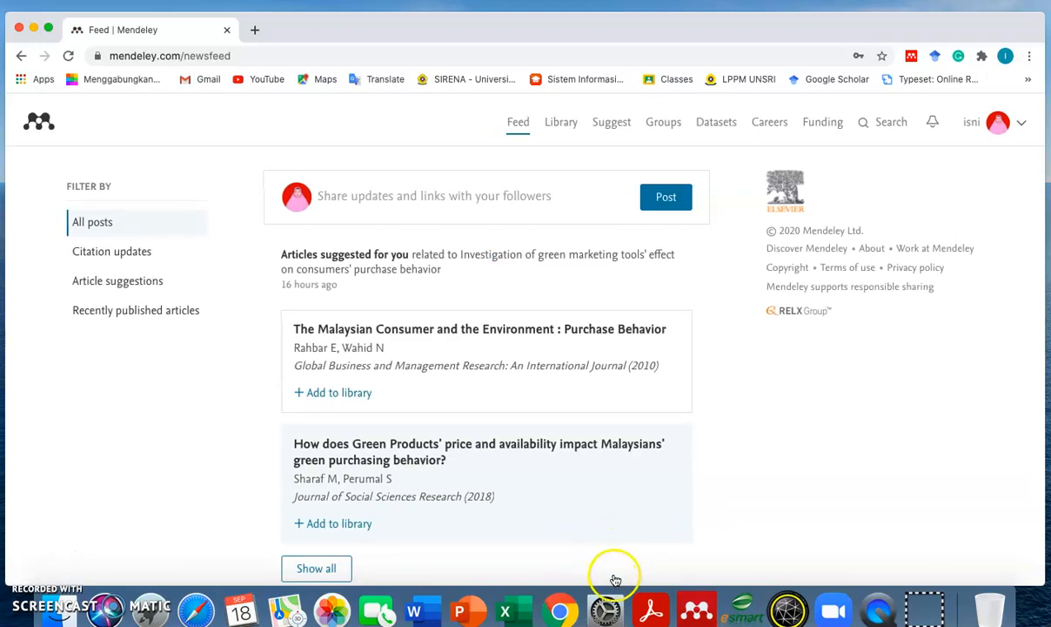
# - Launch Mendeley Desktop again and sign in with the account e-mail and password
pyautogui.click(700, 608)
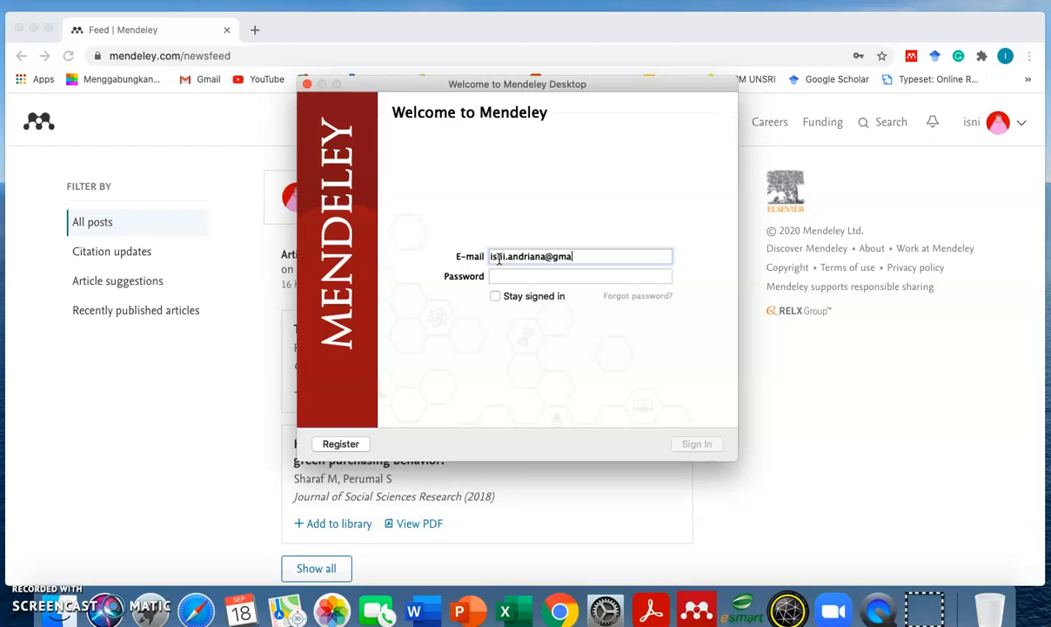
pyautogui.click(493, 275)
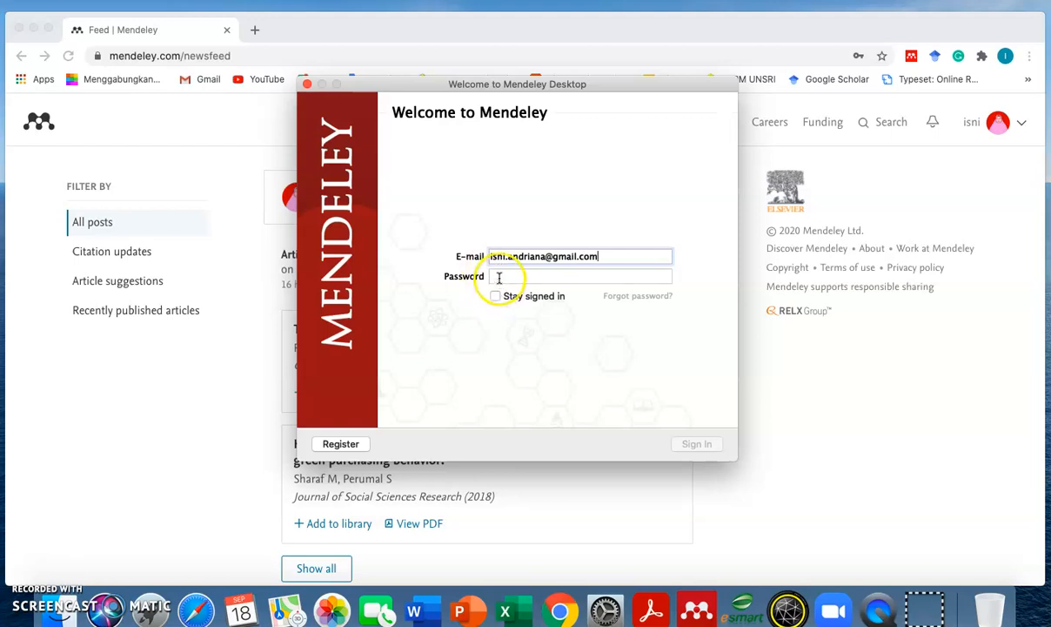
pyautogui.click(499, 277)
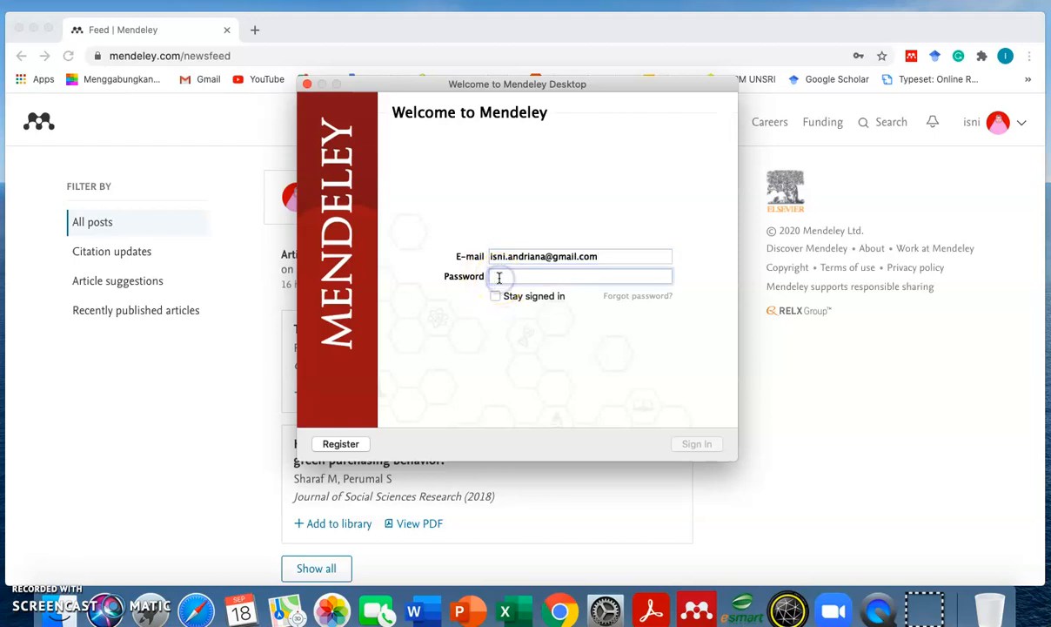
pyautogui.write('•')
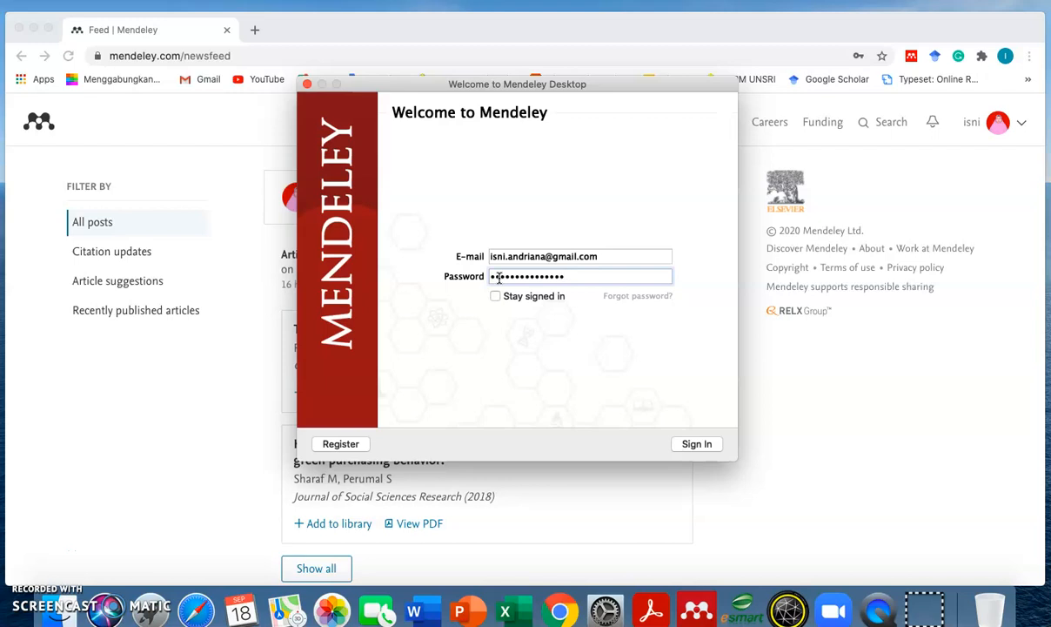
pyautogui.click(712, 444)
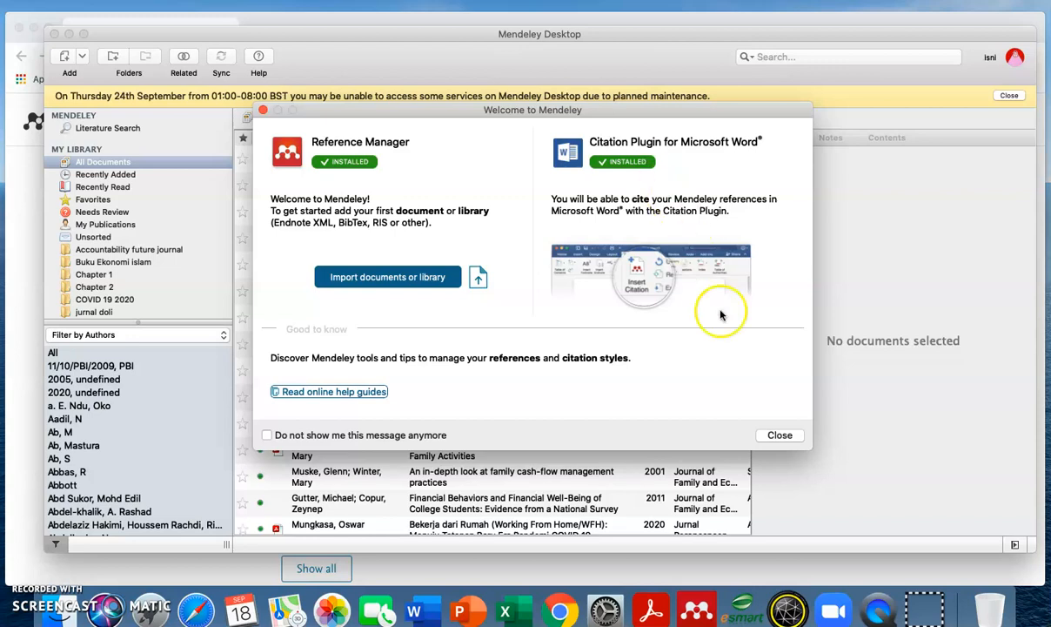
# - Dismiss the welcome message, then page through and close the introductory tips
pyautogui.click(779, 434)
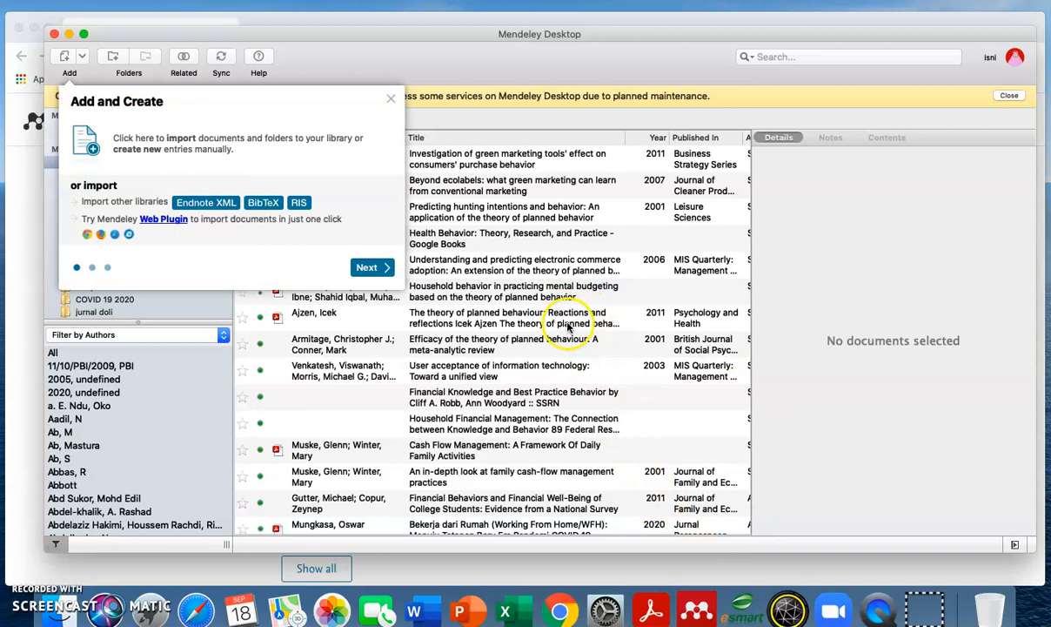
pyautogui.click(372, 267)
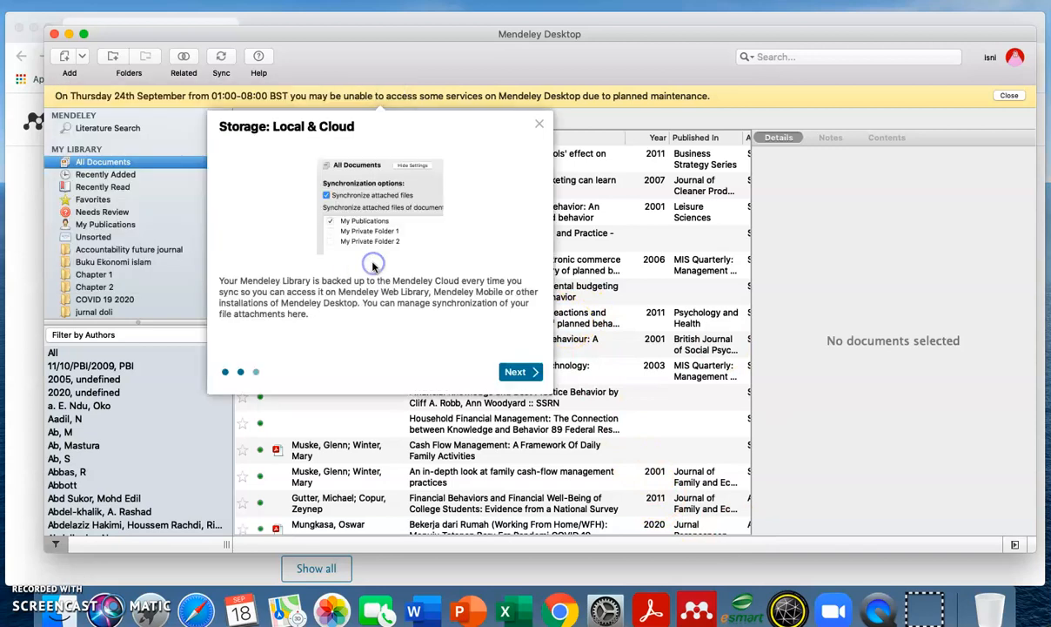
pyautogui.click(535, 368)
pyautogui.click(399, 268)
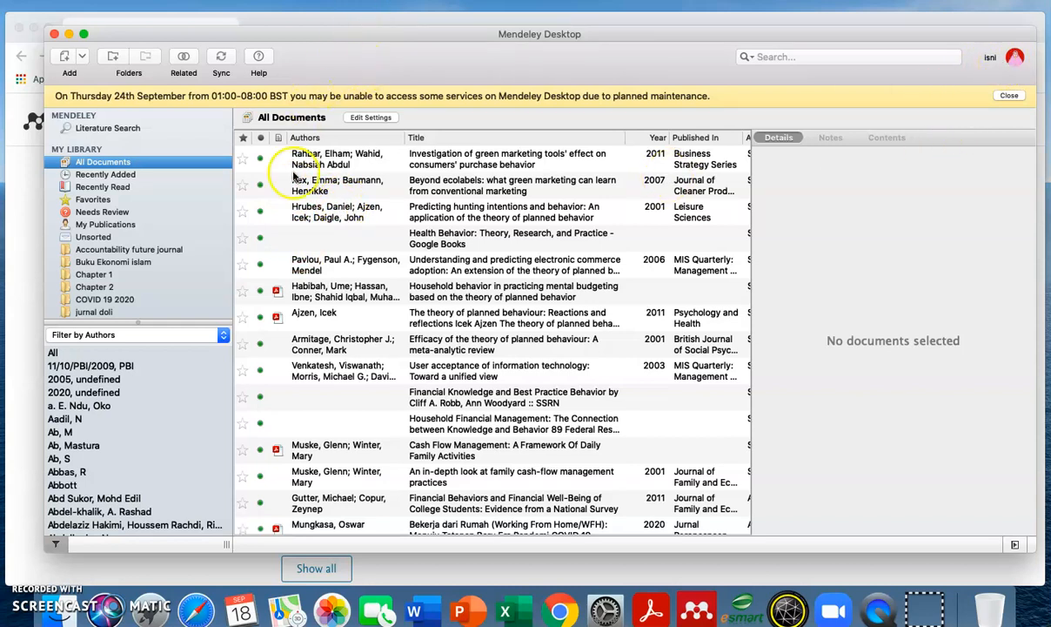
# - Scroll the All Documents list, then open the Add files picker and cancel it
pyautogui.scroll(-1, 171, 285)
pyautogui.scroll(-8, 172, 284)
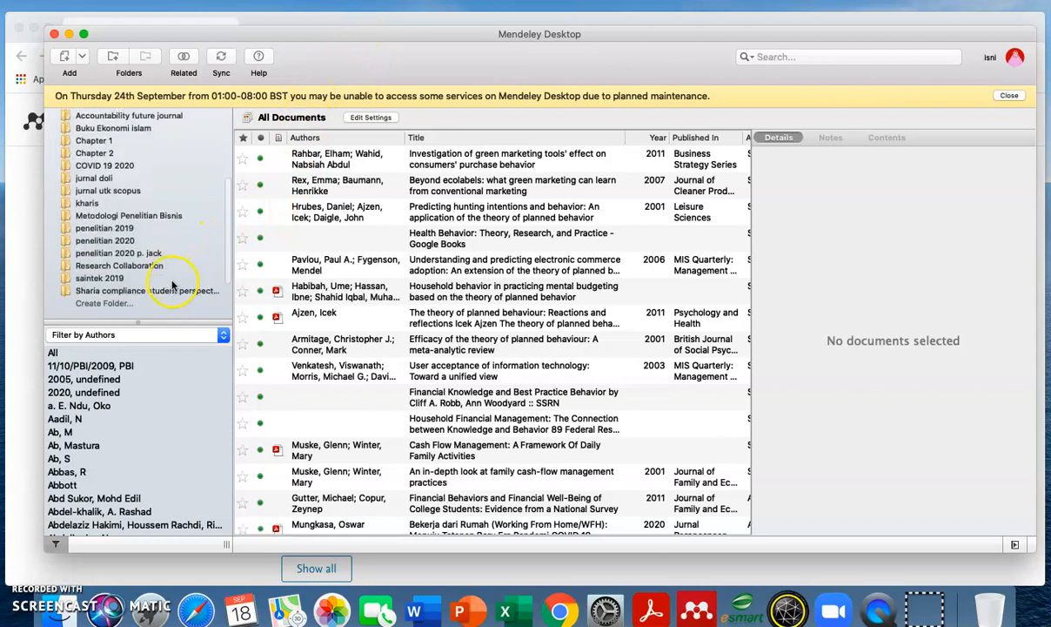
pyautogui.scroll(5, 175, 276)
pyautogui.scroll(2, 167, 128)
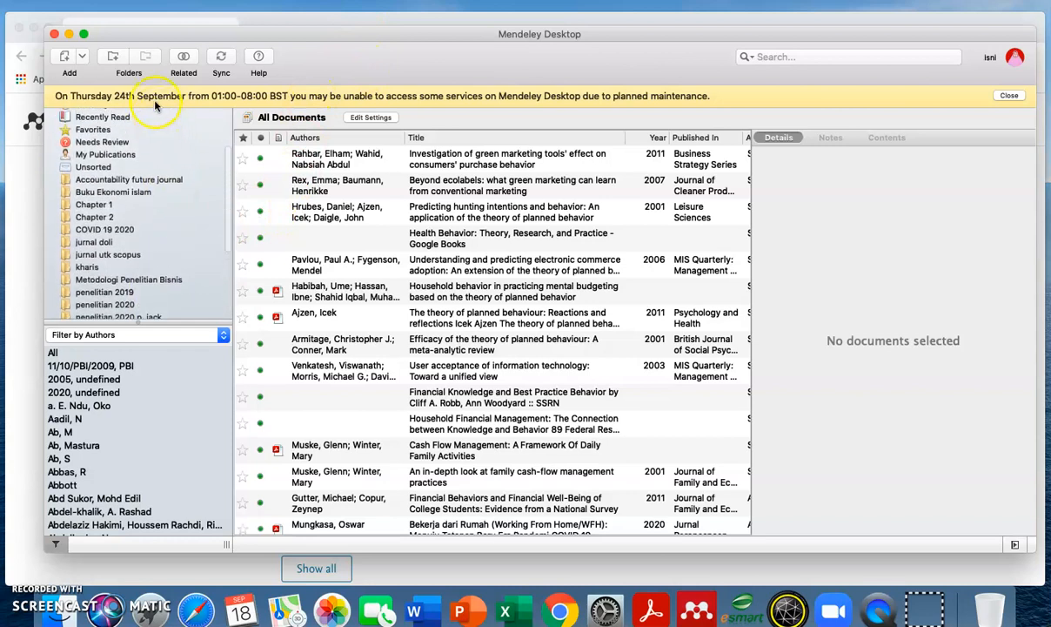
pyautogui.click(65, 58)
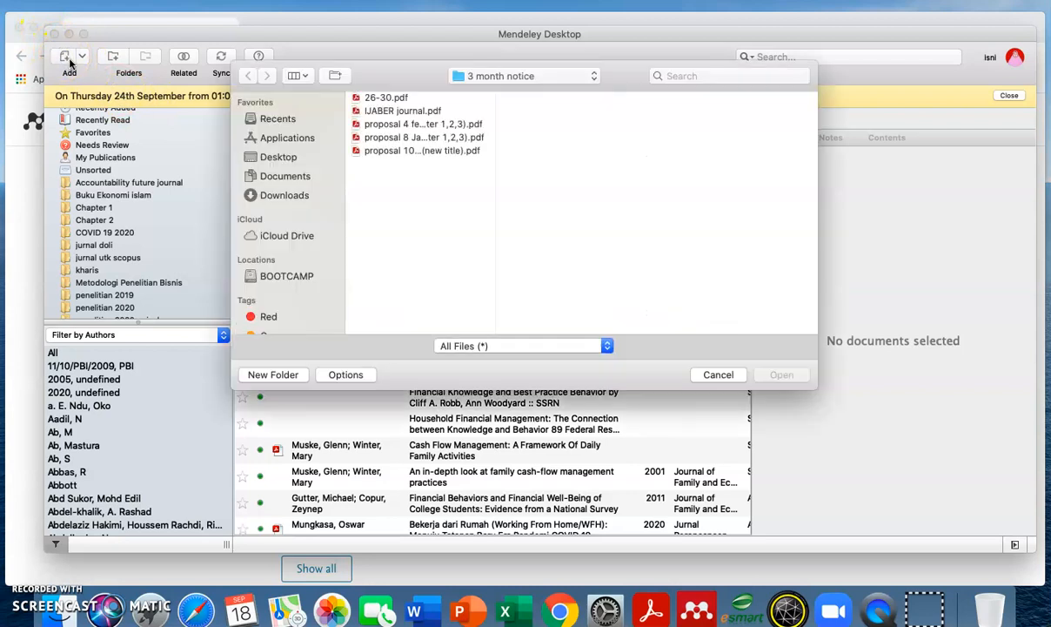
pyautogui.click(712, 374)
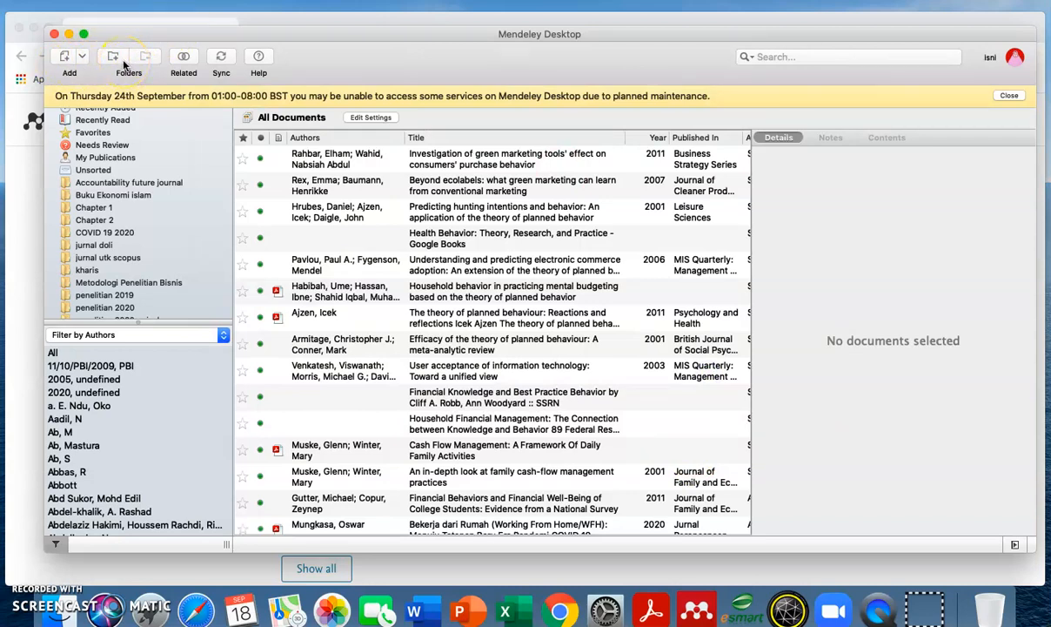
# - Abandon a half-named 'metodologi penelitian bisn' folder, view the Metodologi Penelitian Bisnis papers, then minimise Mendeley
pyautogui.scroll(-3, 161, 240)
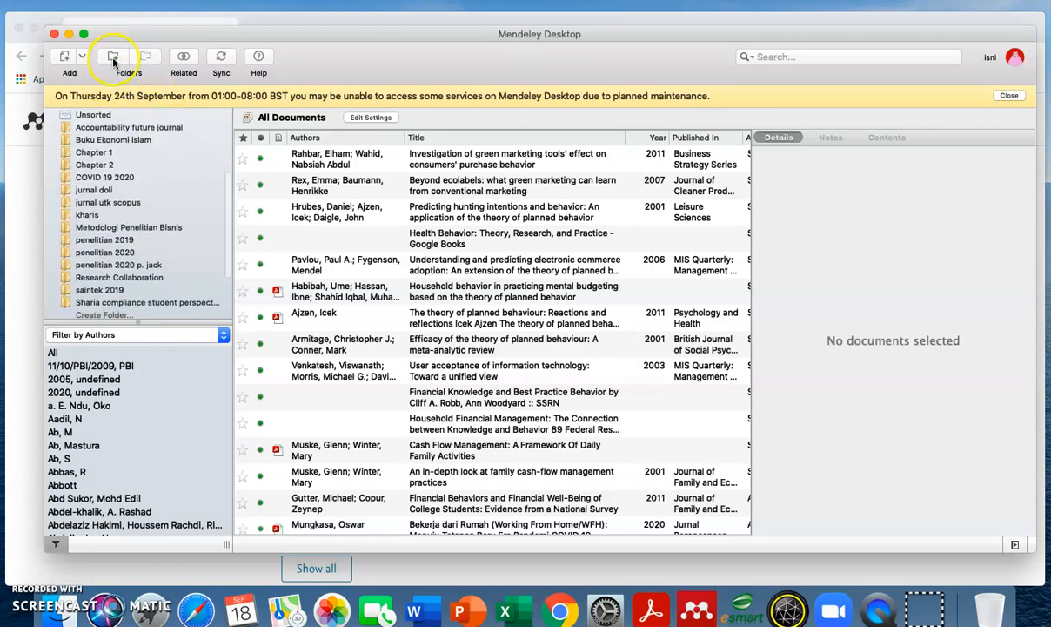
pyautogui.scroll(-3, 139, 152)
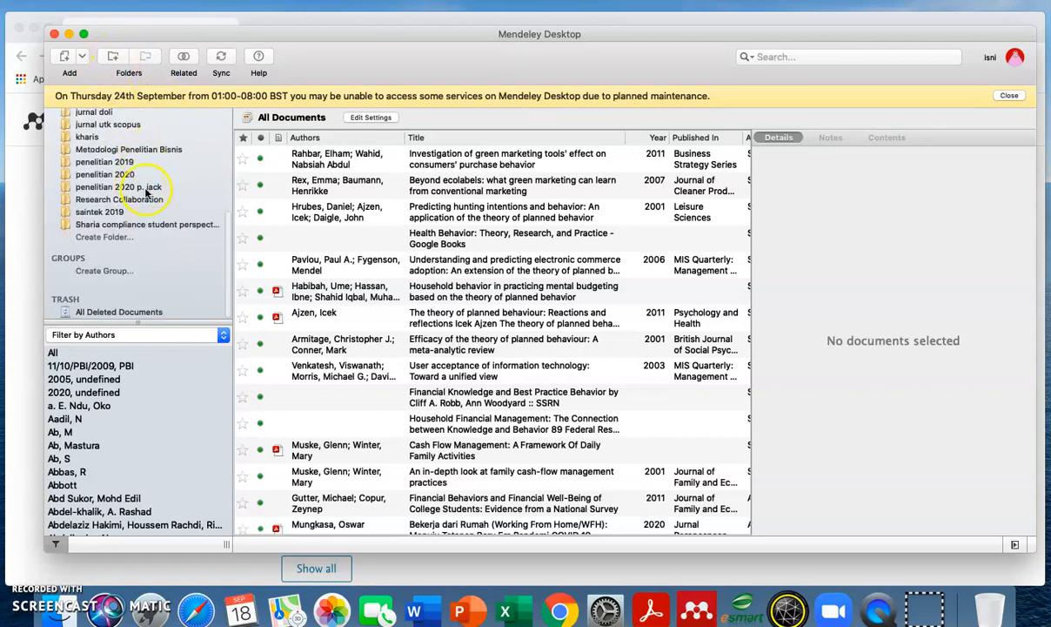
pyautogui.click(103, 237)
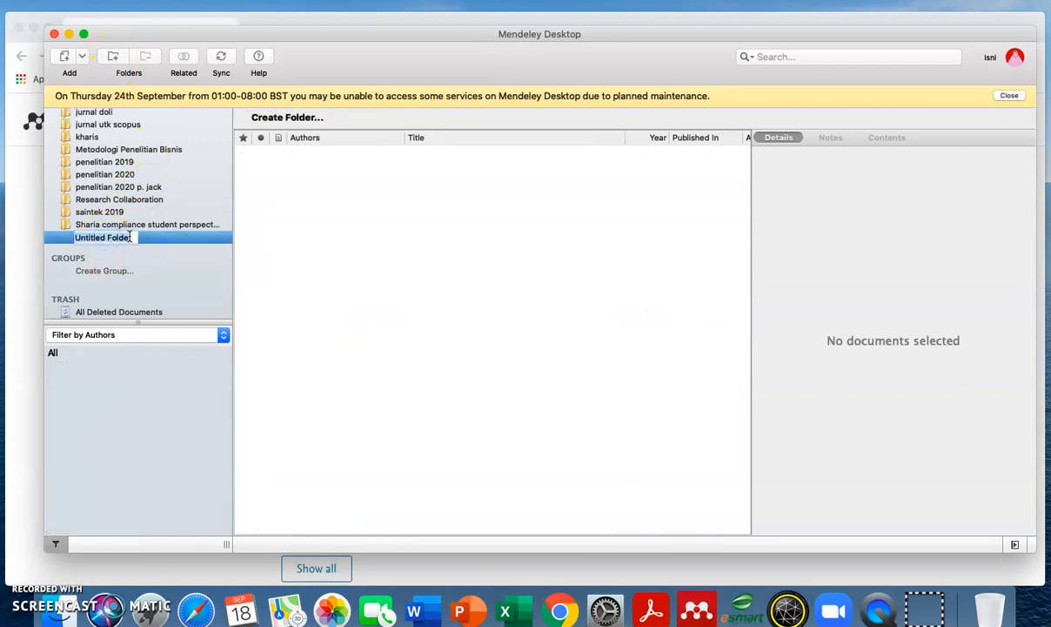
pyautogui.write('metodologi')
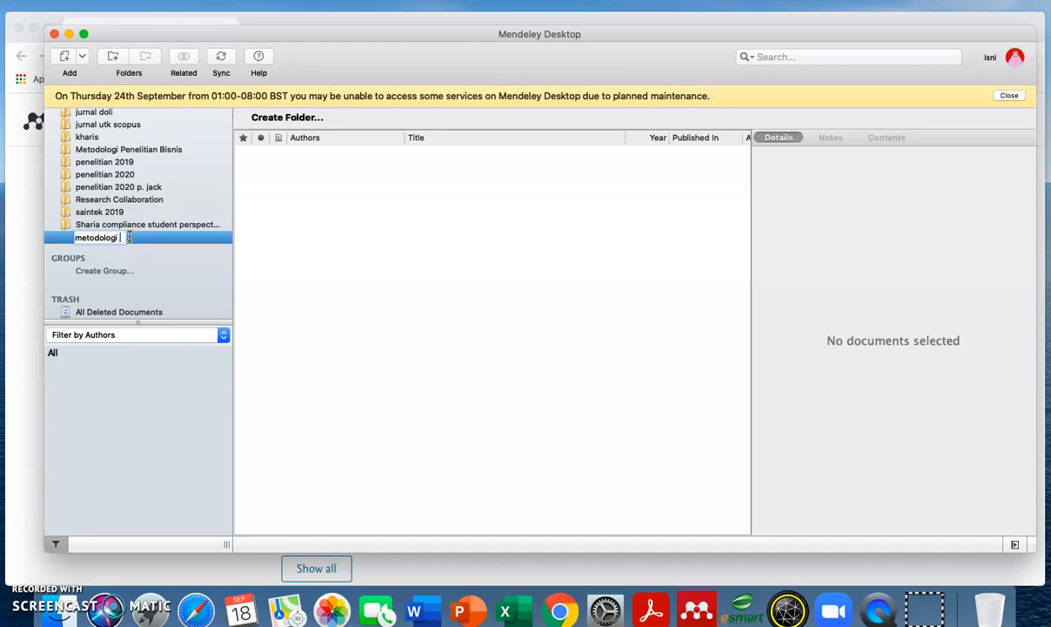
pyautogui.write(' penelitian bisnis')
pyautogui.press('BackSpace')
pyautogui.press('BackSpace')
pyautogui.press('BackSpace')
pyautogui.press('BackSpace')
pyautogui.press('BackSpace')
pyautogui.press('BackSpace')
pyautogui.press('BackSpace')
pyautogui.press('BackSpace')
pyautogui.press('BackSpace')
pyautogui.press('BackSpace')
pyautogui.press('BackSpace')
pyautogui.press('BackSpace')
pyautogui.press('BackSpace')
pyautogui.press('BackSpace')
pyautogui.press('BackSpace')
pyautogui.press('BackSpace')
pyautogui.press('BackSpace')
pyautogui.press('BackSpace')
pyautogui.press('BackSpace')
pyautogui.press('BackSpace')
pyautogui.press('BackSpace')
pyautogui.press('BackSpace')
pyautogui.press('BackSpace')
pyautogui.press('BackSpace')
pyautogui.press('BackSpace')
pyautogui.press('BackSpace')
pyautogui.click(161, 148)
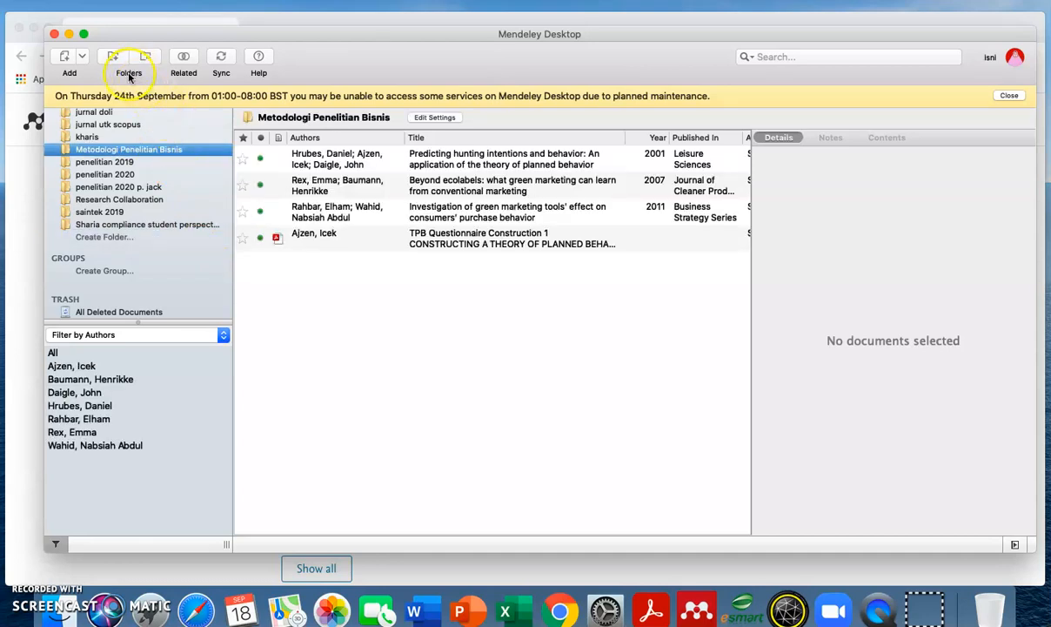
pyautogui.click(69, 33)
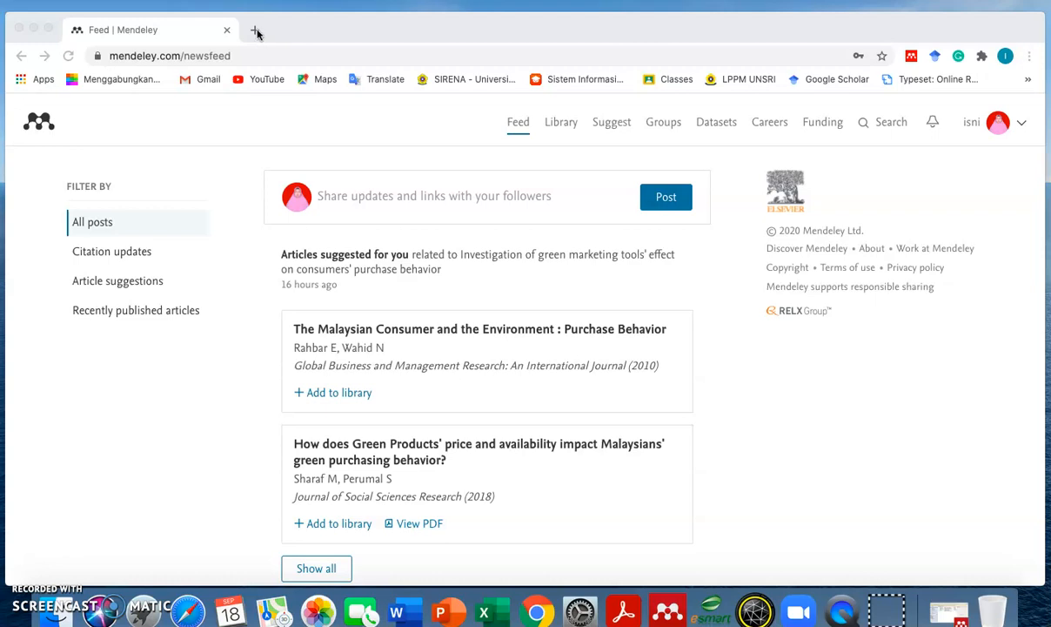
# - In a new tab, search Google Scholar for 'Behaviour of employees AND crisis management'
pyautogui.click(257, 31)
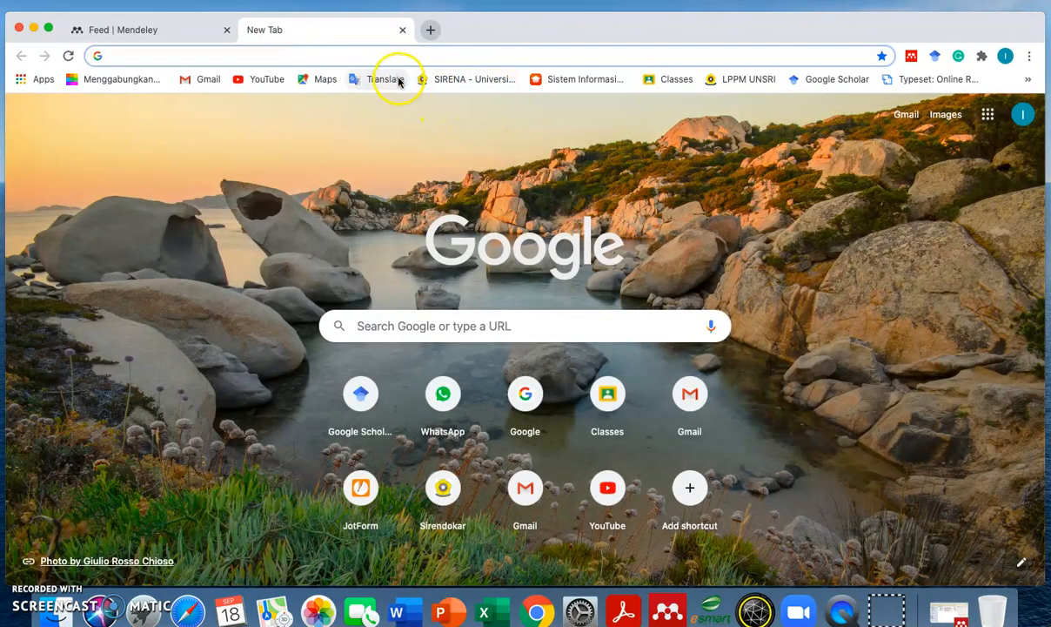
pyautogui.click(823, 80)
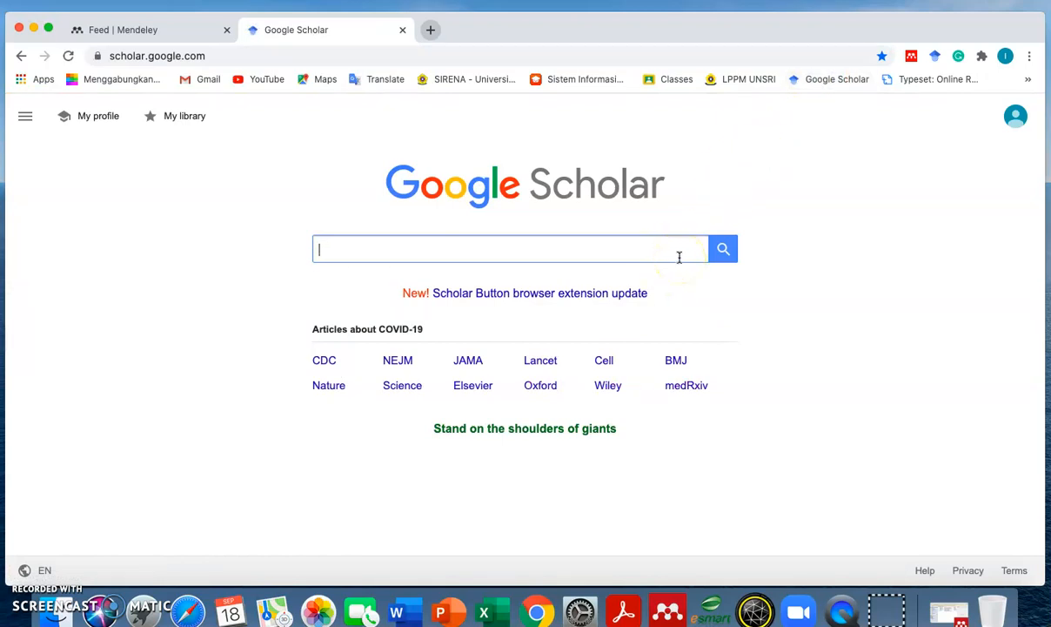
pyautogui.write('Behavio')
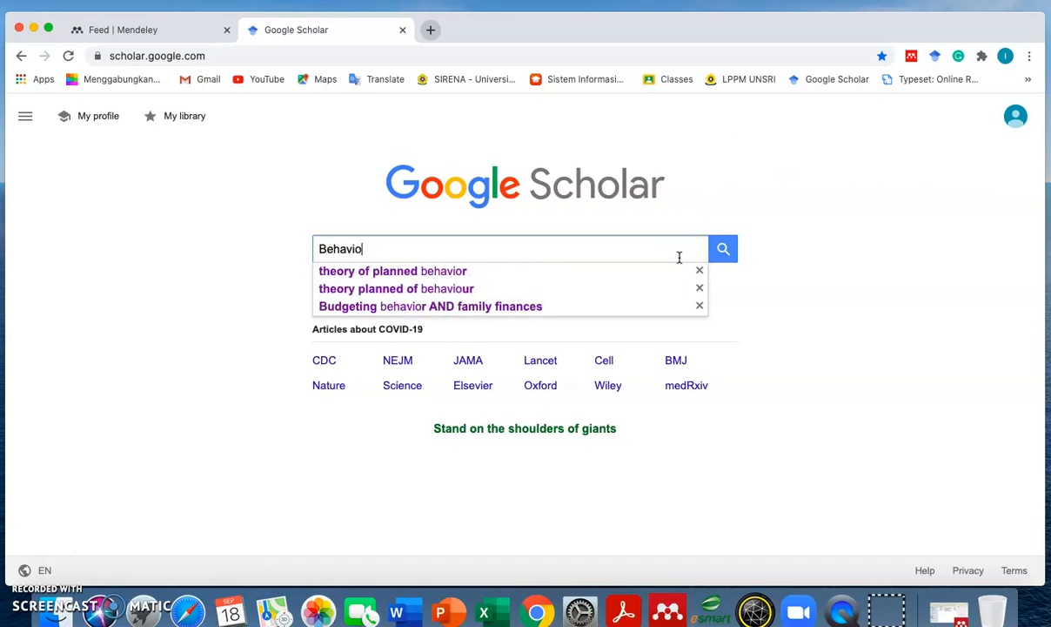
pyautogui.write('ur ')
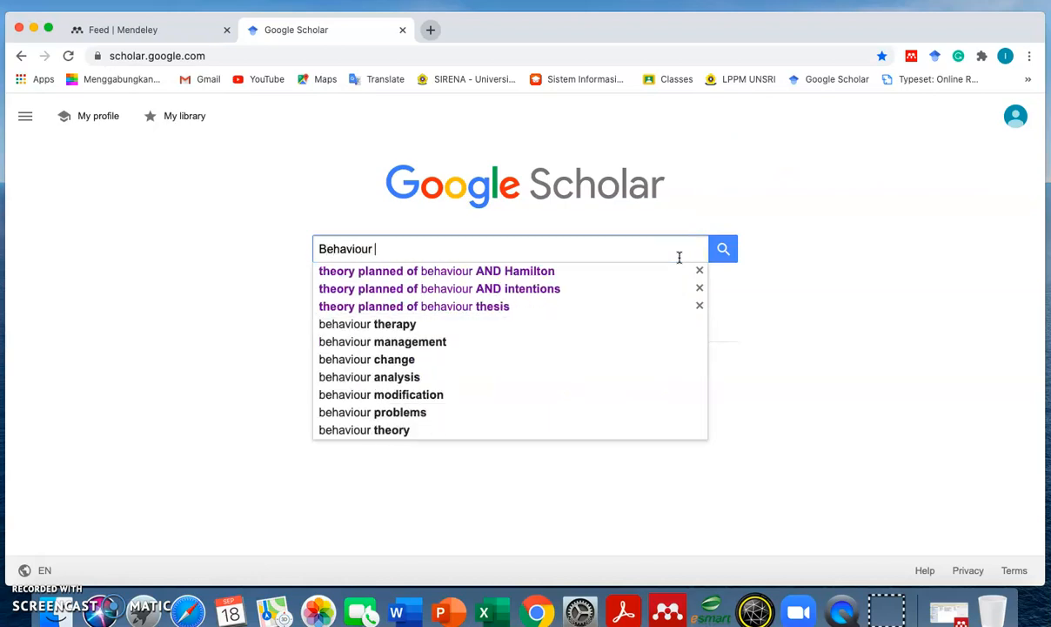
pyautogui.write('of employee')
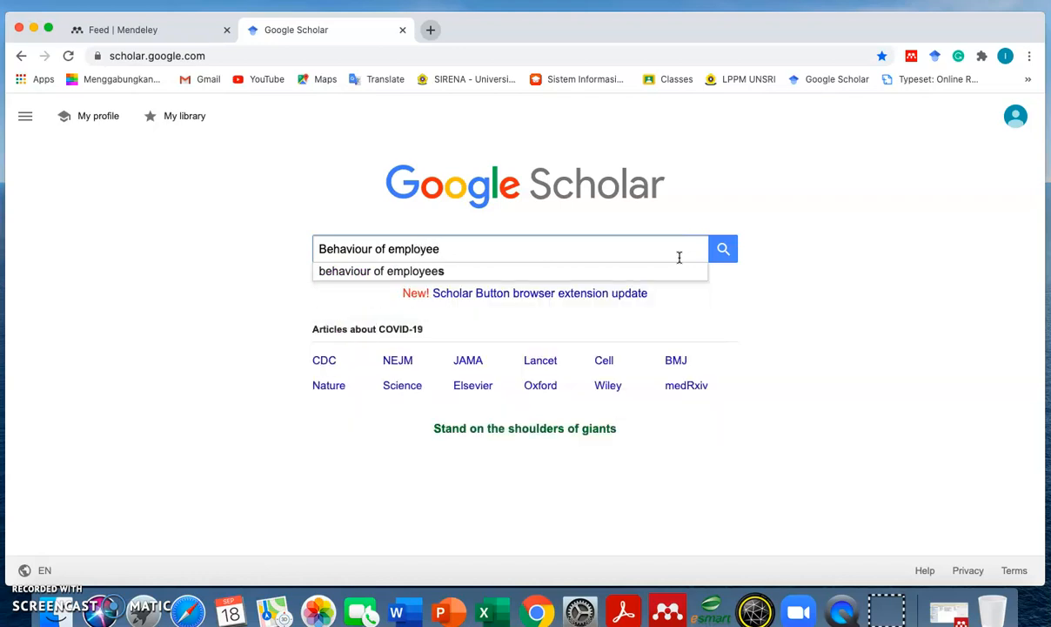
pyautogui.write('s AND k')
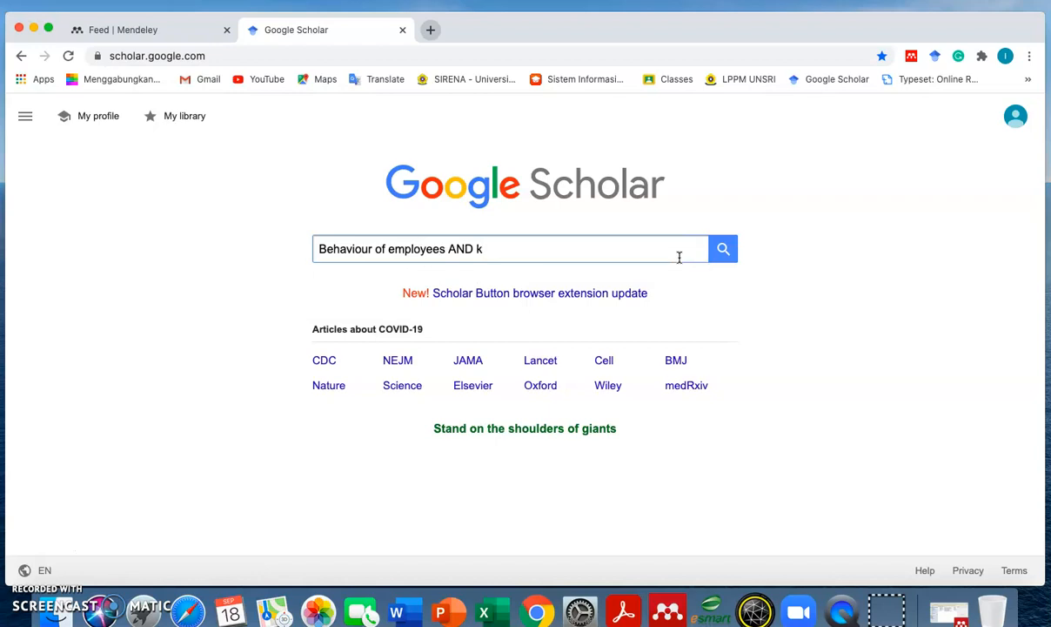
pyautogui.press('BackSpace')
pyautogui.write('crisis')
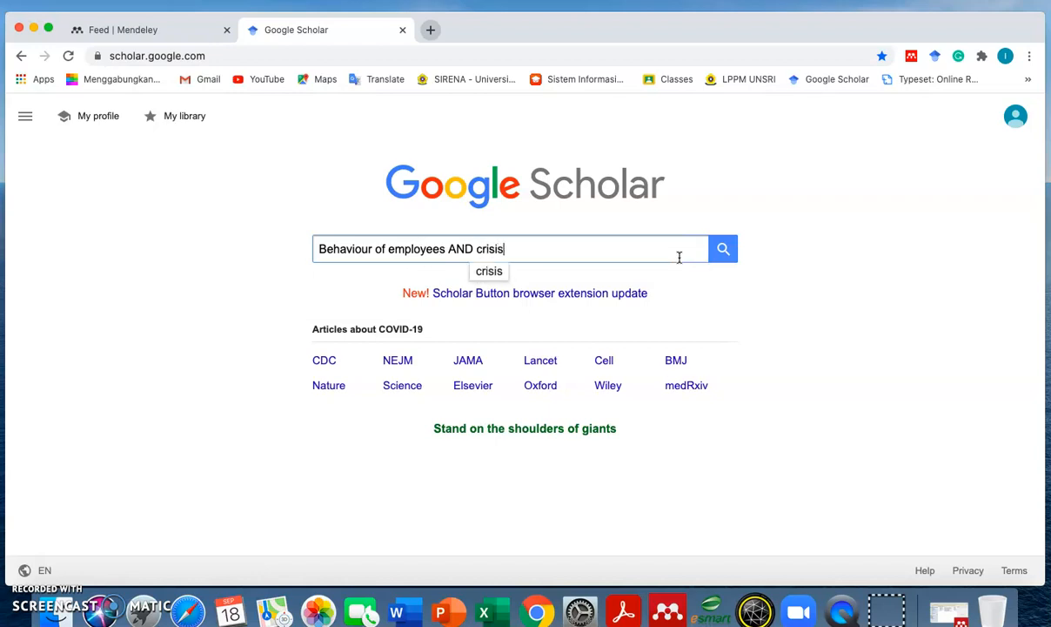
pyautogui.write(' management')
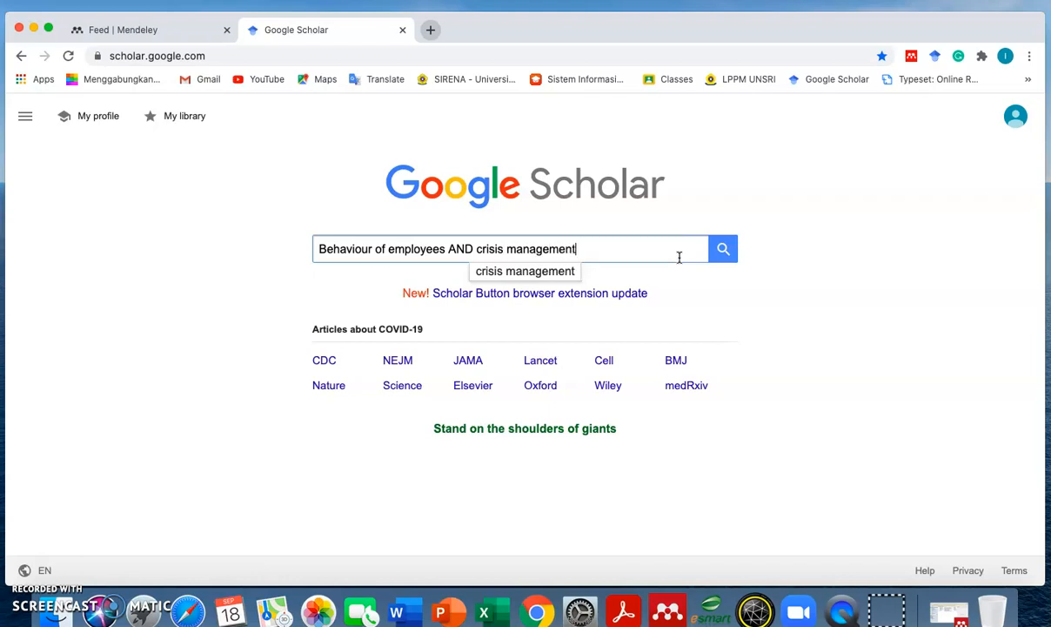
pyautogui.press('Return')
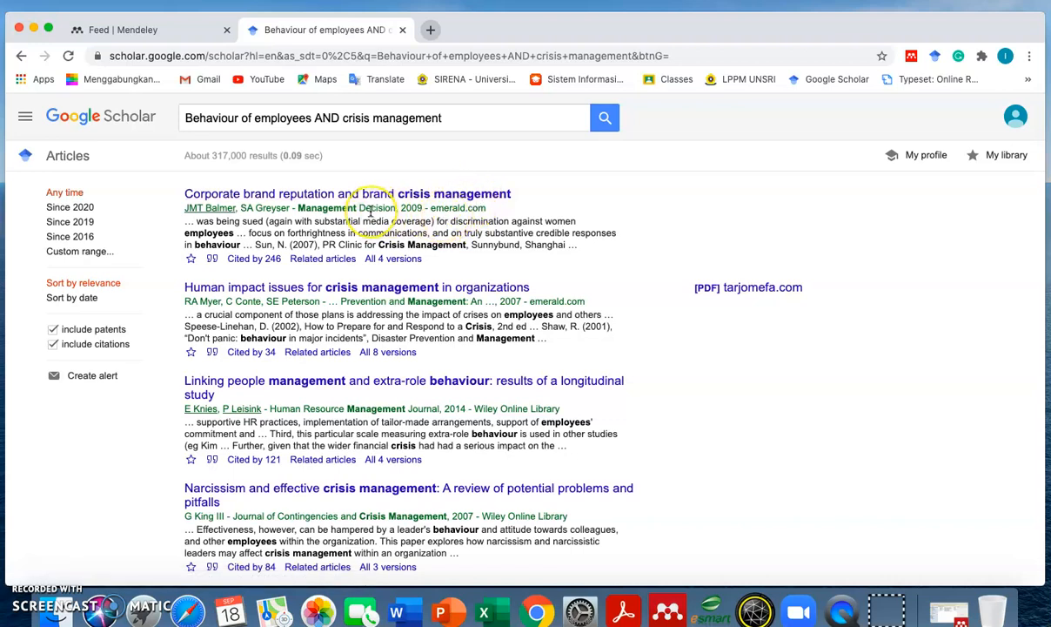
# - Open the 'Corporate brand reputation and brand crisis management' result and start the Mendeley Web Importer
pyautogui.click(452, 195)
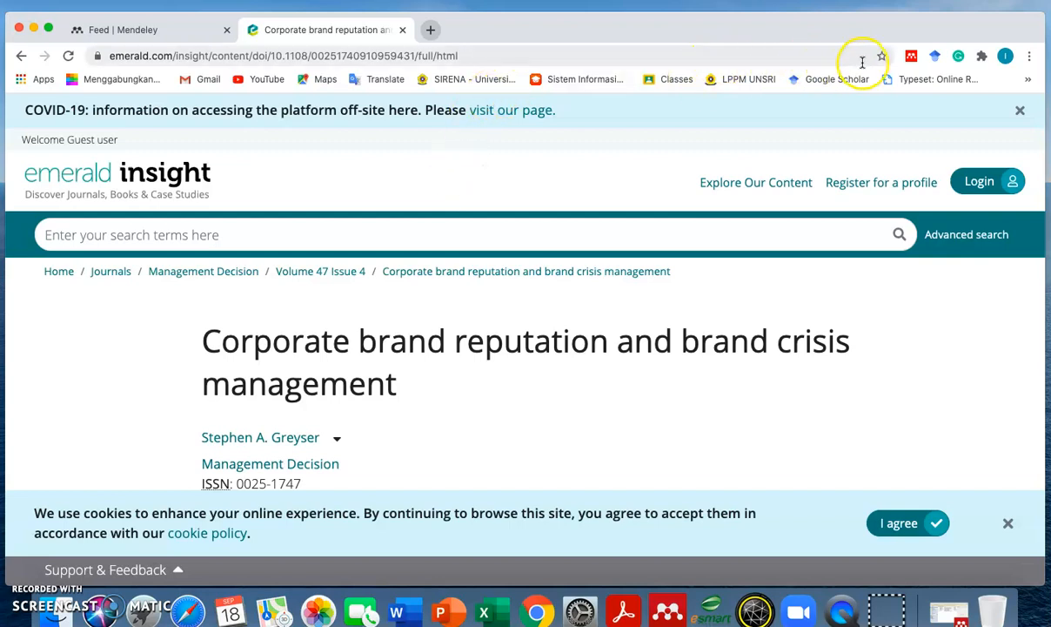
pyautogui.click(912, 56)
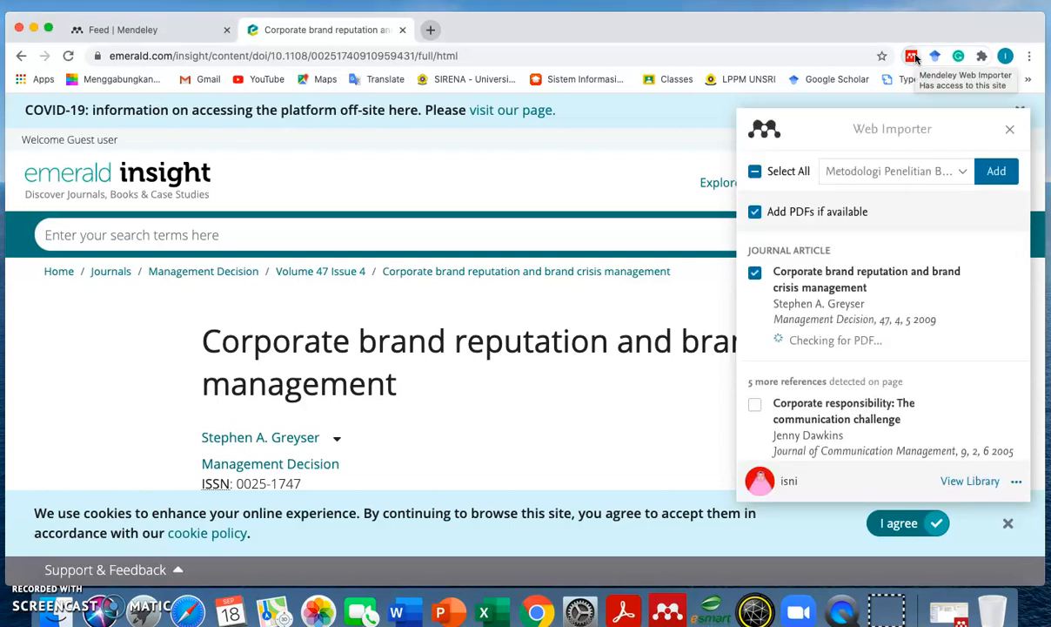
# - Save the Corporate brand reputation reference to the Metodologi Penelitian Bisnis collection, then return to Mendeley Desktop
pyautogui.scroll(-3, 868, 328)
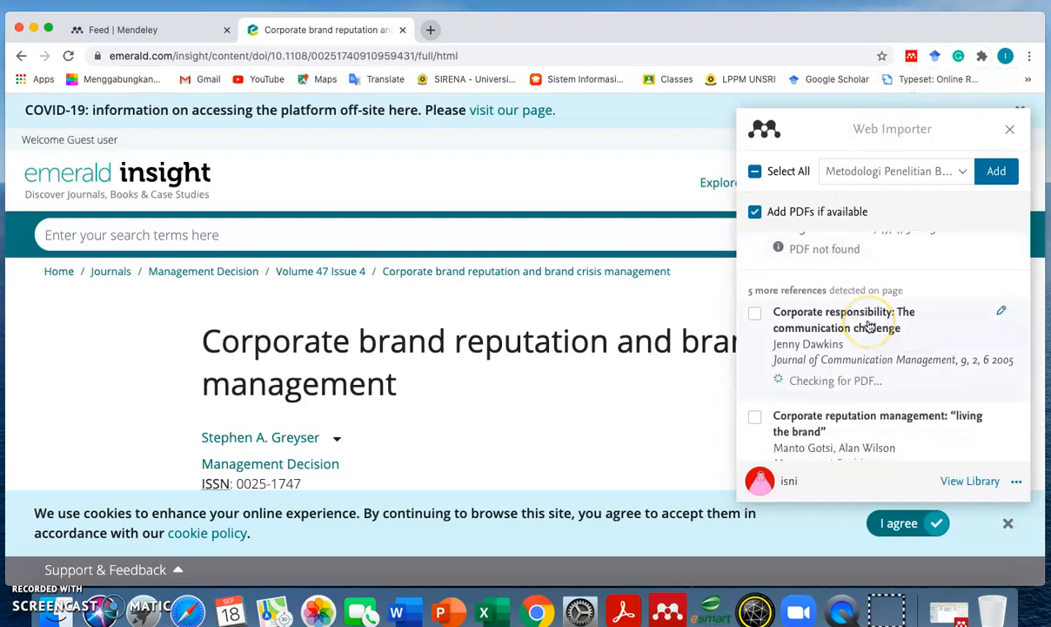
pyautogui.scroll(3, 868, 329)
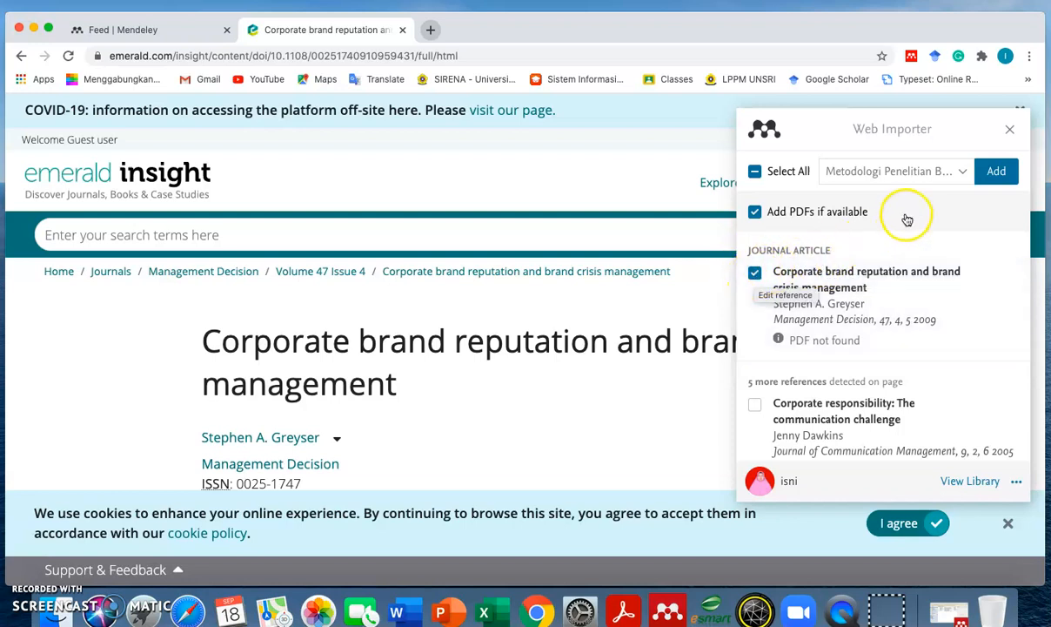
pyautogui.click(962, 172)
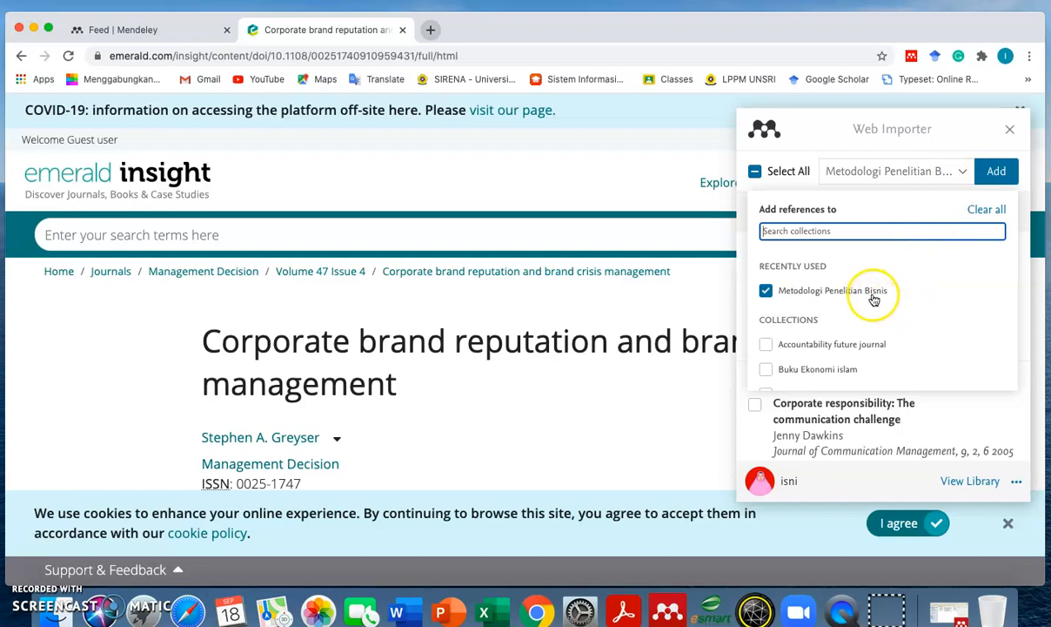
pyautogui.click(996, 172)
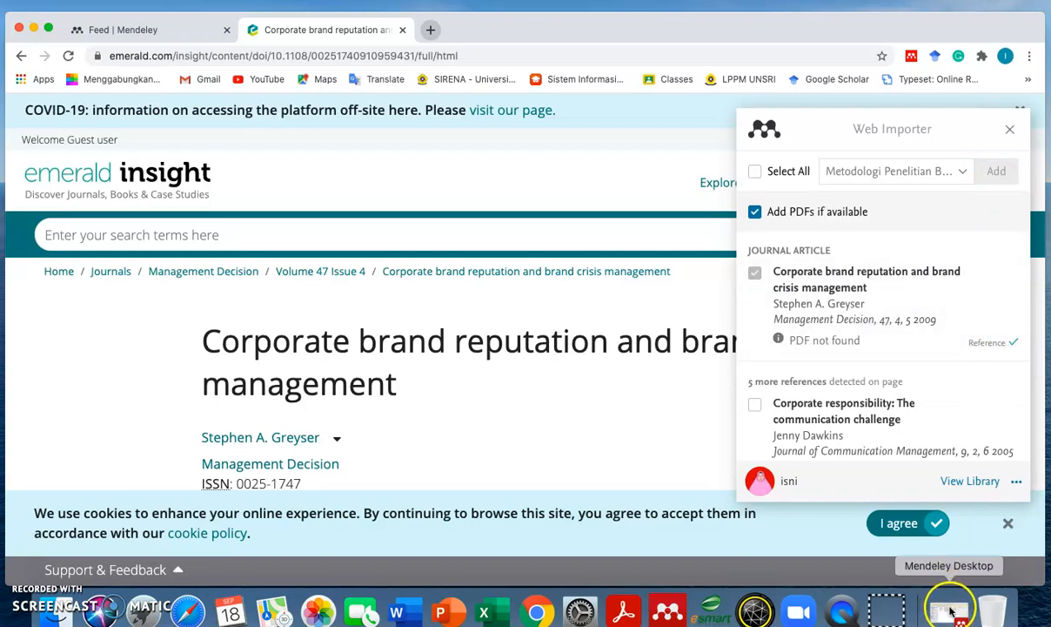
pyautogui.click(954, 609)
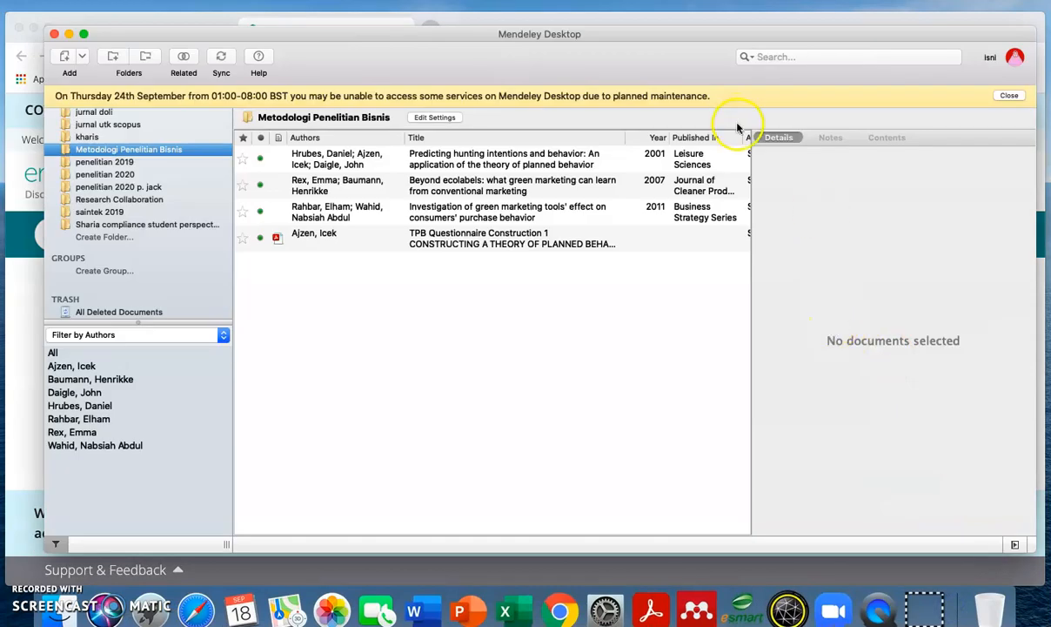
# - Sync the library, review the new Greyser article's details, then select the Ajzen TPB Questionnaire entry
pyautogui.click(221, 58)
pyautogui.click(223, 59)
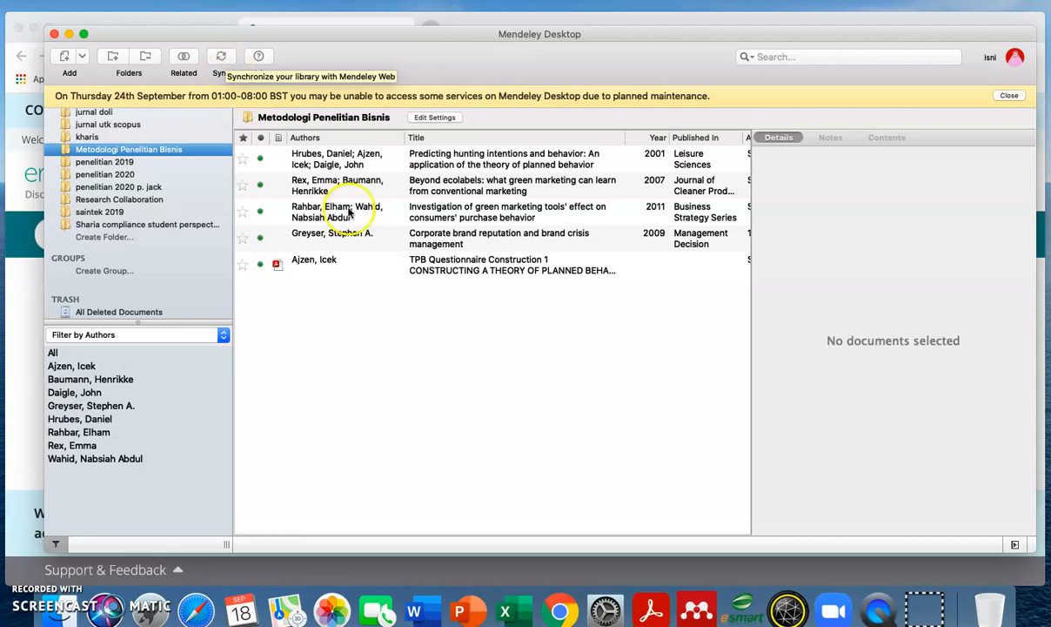
pyautogui.click(467, 245)
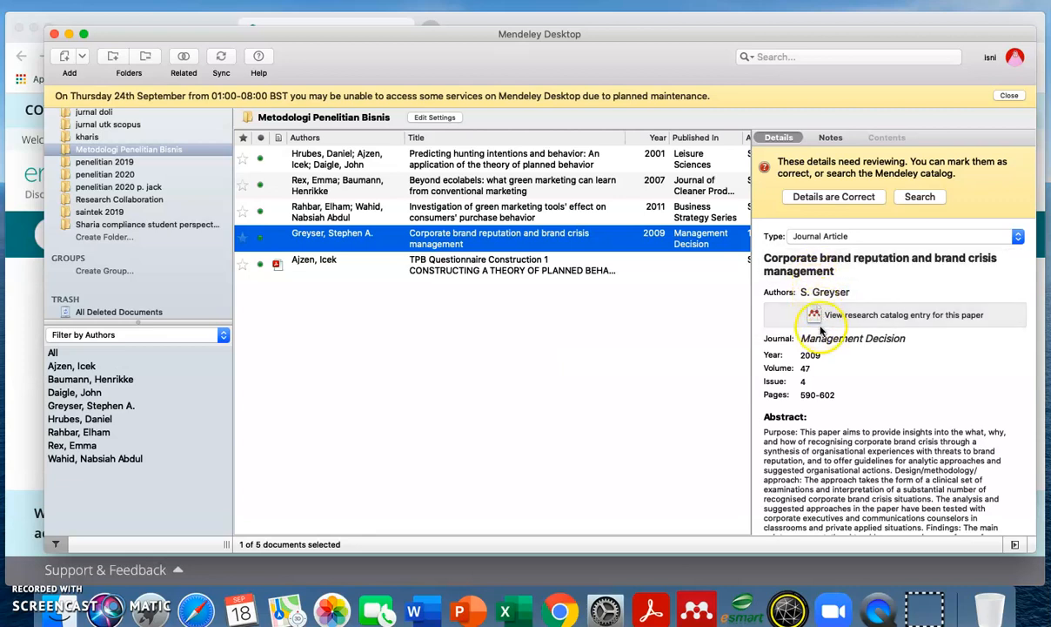
pyautogui.scroll(-10, 821, 290)
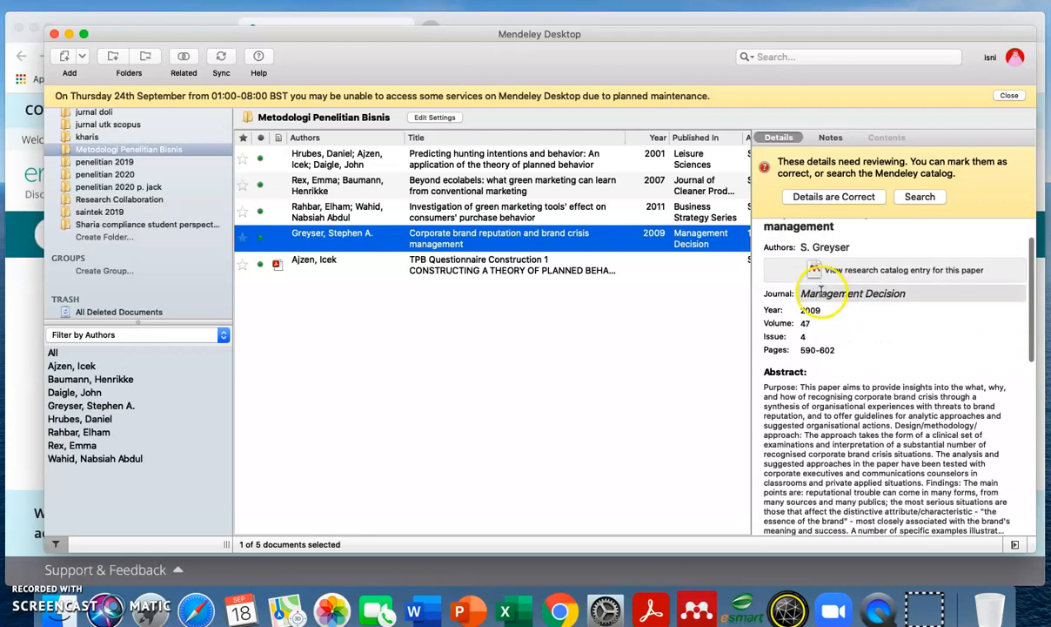
pyautogui.scroll(-2, 787, 378)
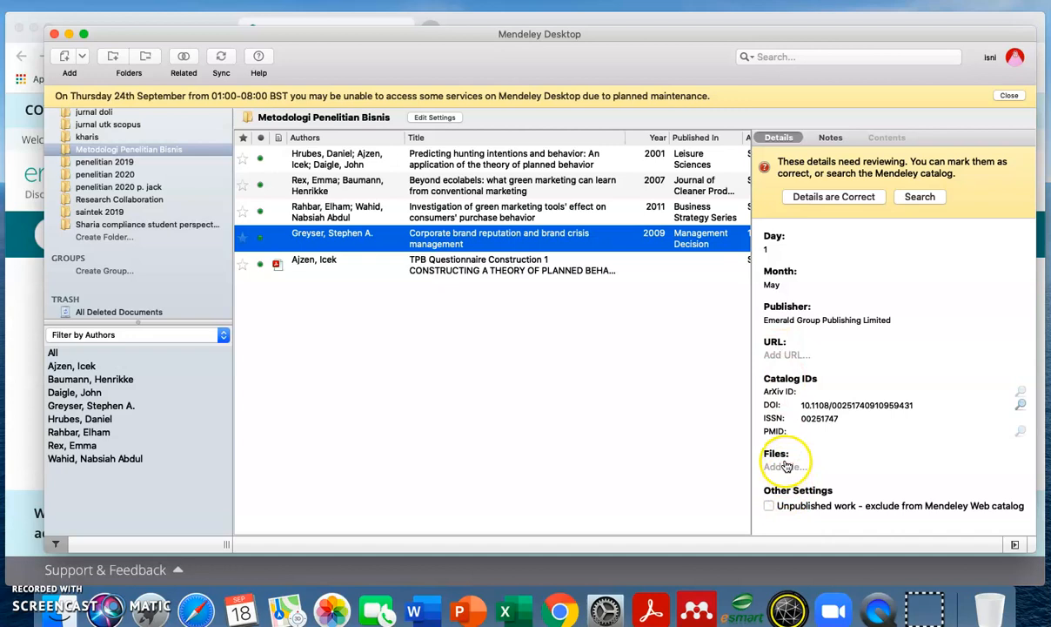
pyautogui.click(578, 273)
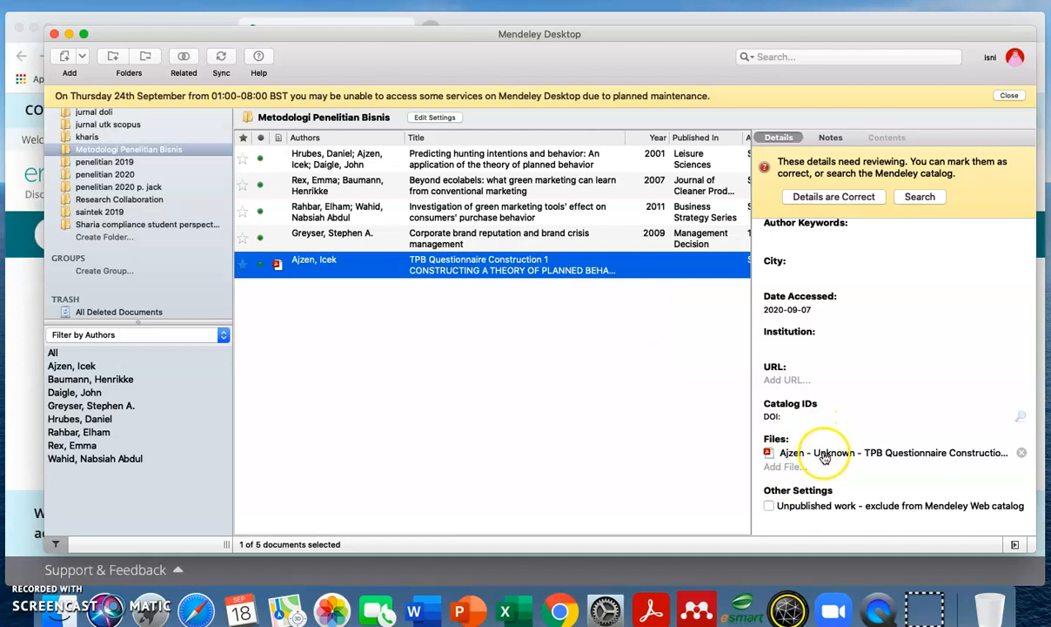
# - Open the TPB Questionnaire PDF and set the highlight colour to Blue
pyautogui.doubleClick(825, 454)
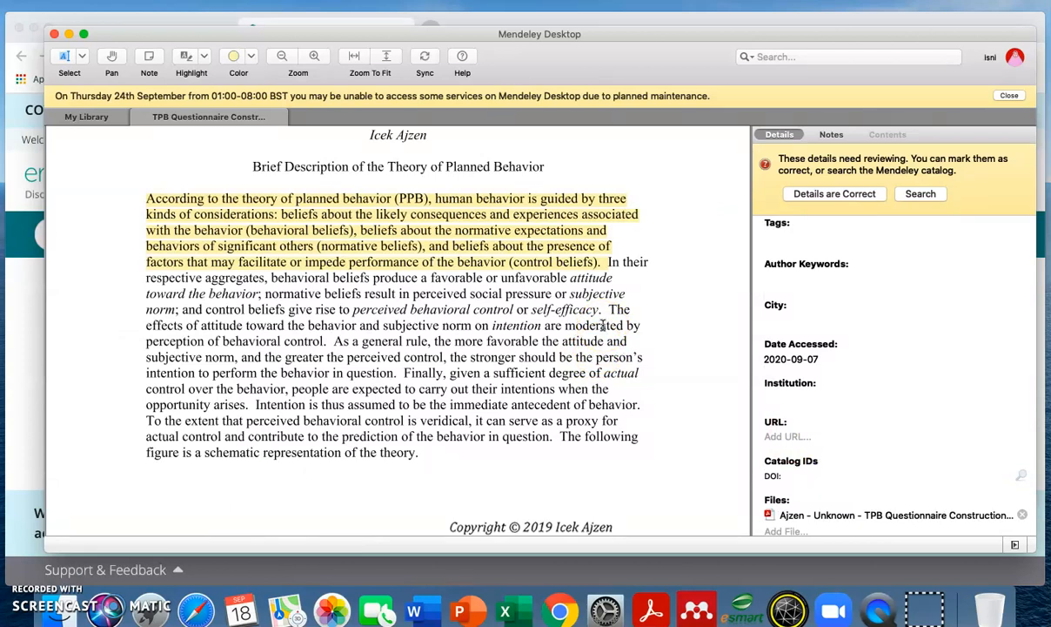
pyautogui.click(680, 298)
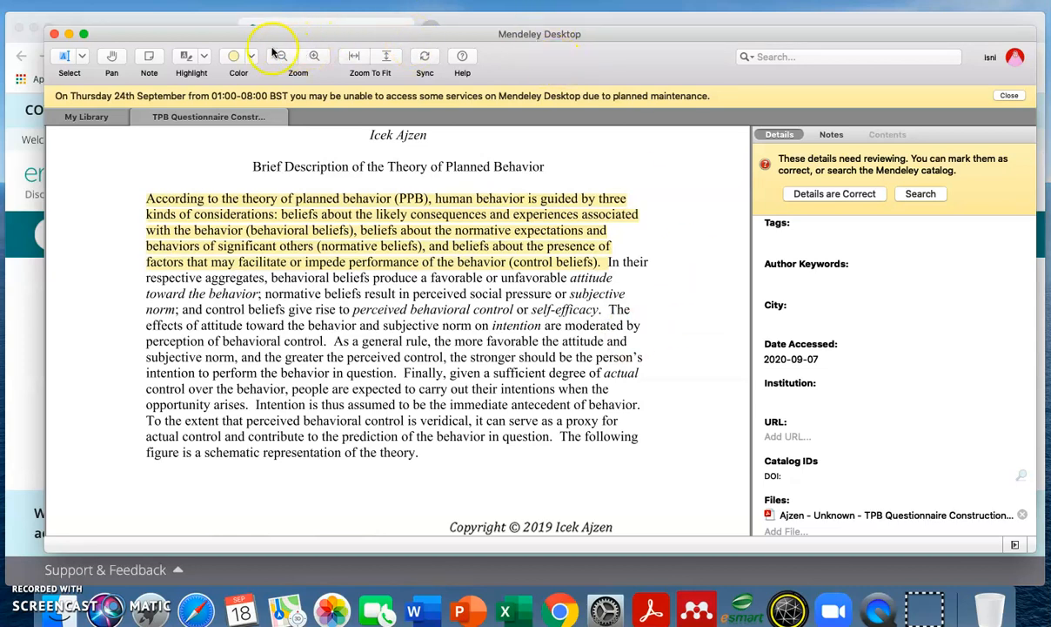
pyautogui.click(189, 59)
pyautogui.click(251, 58)
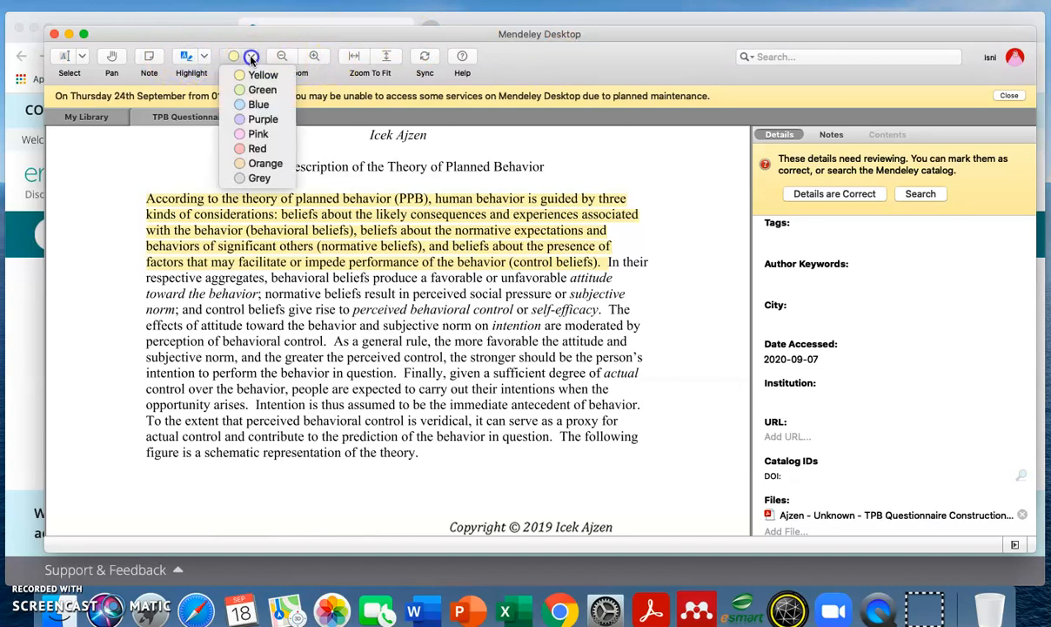
pyautogui.click(258, 104)
# - Highlight the page-2 'Before any work can begin…' sentence, then return to My Library
pyautogui.scroll(1, 257, 366)
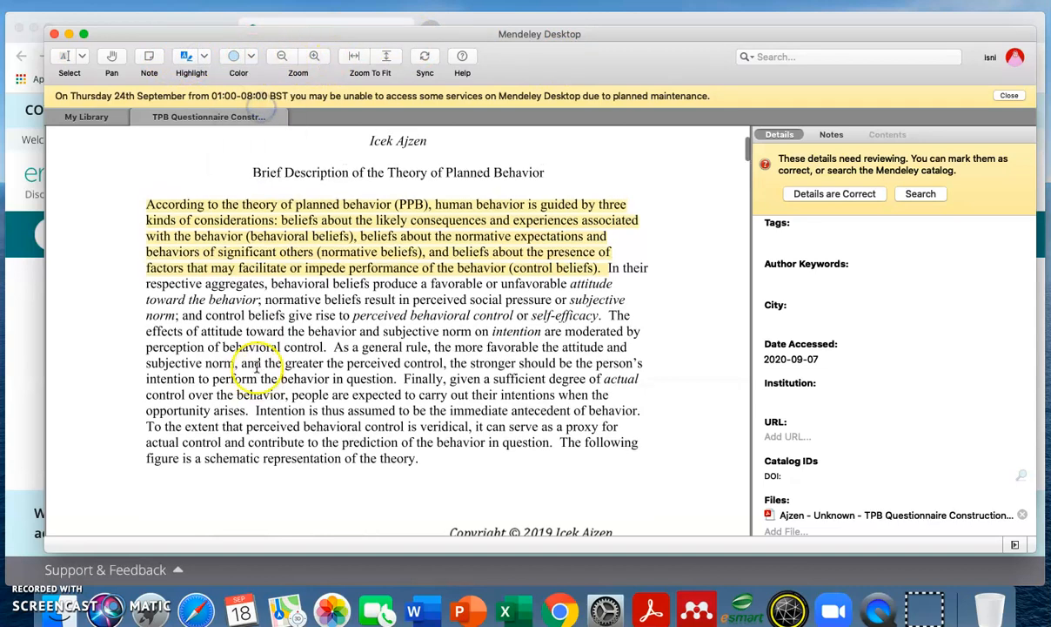
pyautogui.scroll(1, 256, 366)
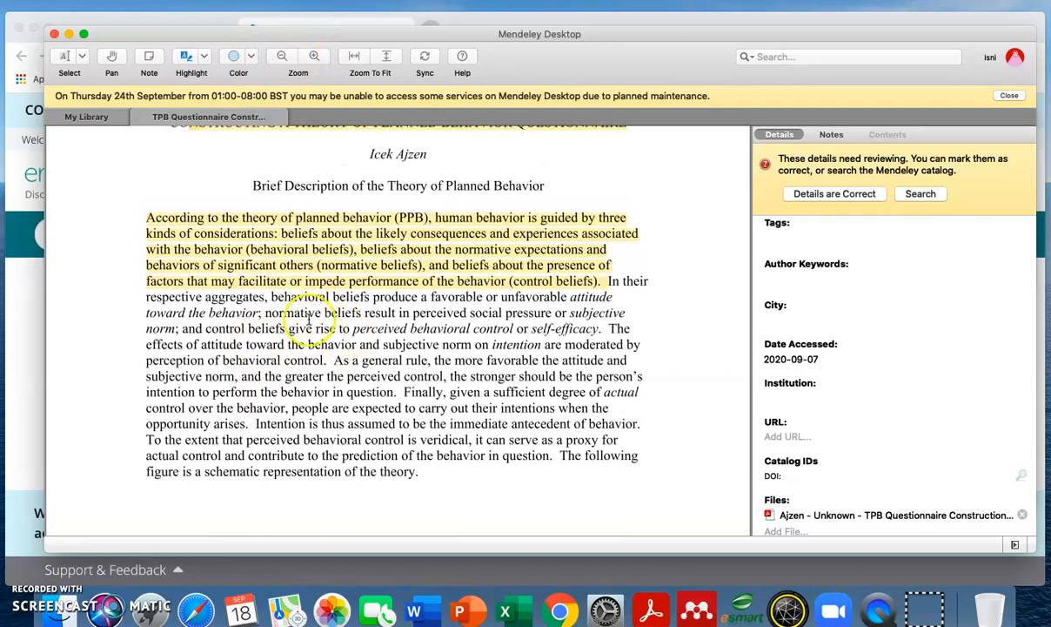
pyautogui.scroll(-10, 317, 371)
pyautogui.scroll(-8, 313, 378)
pyautogui.scroll(5, 296, 379)
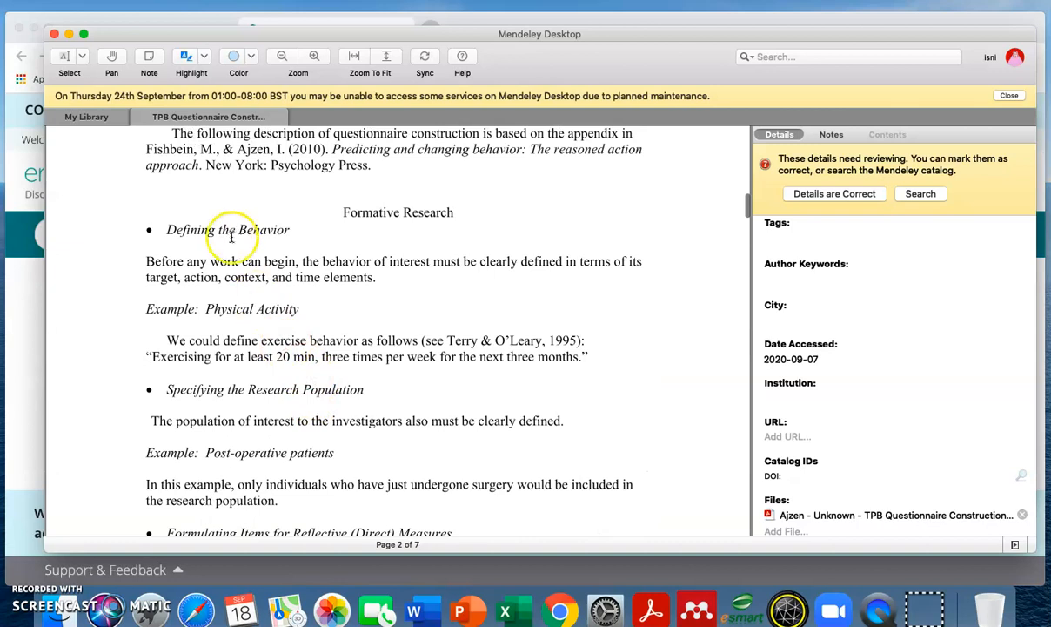
pyautogui.moveTo(149, 260); pyautogui.dragTo(376, 279)
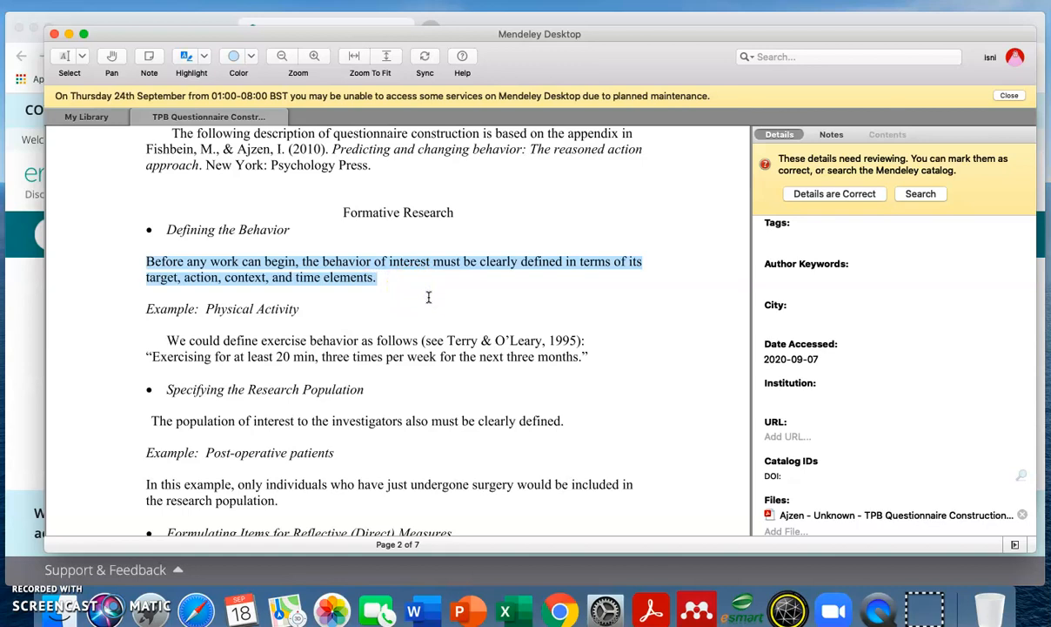
pyautogui.click(127, 117)
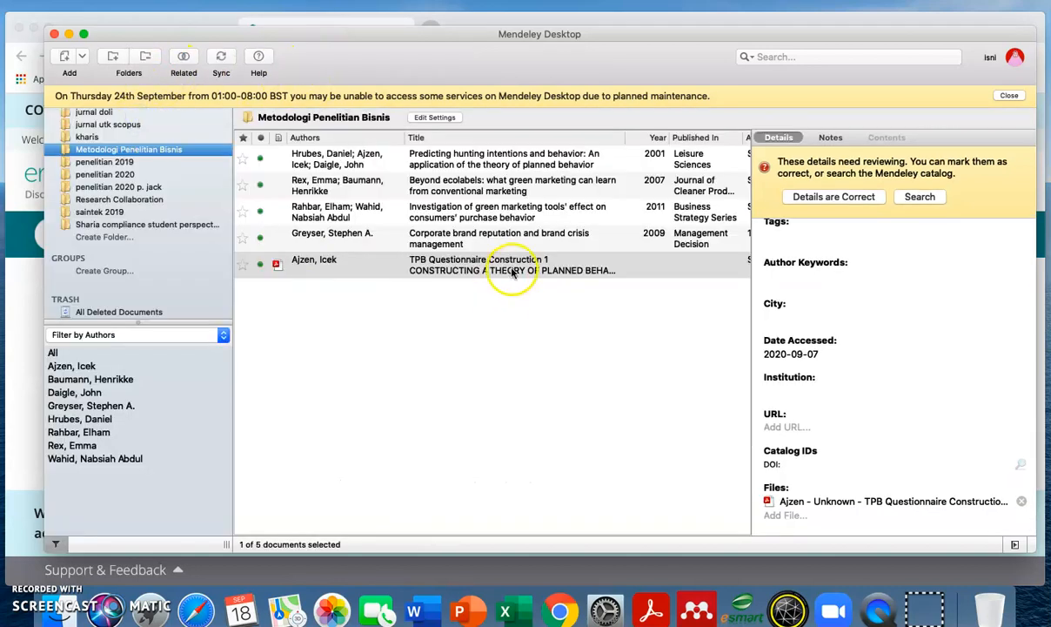
# - Reopen the TPB questionnaire PDF and highlight the page-2 'Five to six items…' sentence in orange
pyautogui.click(922, 501)
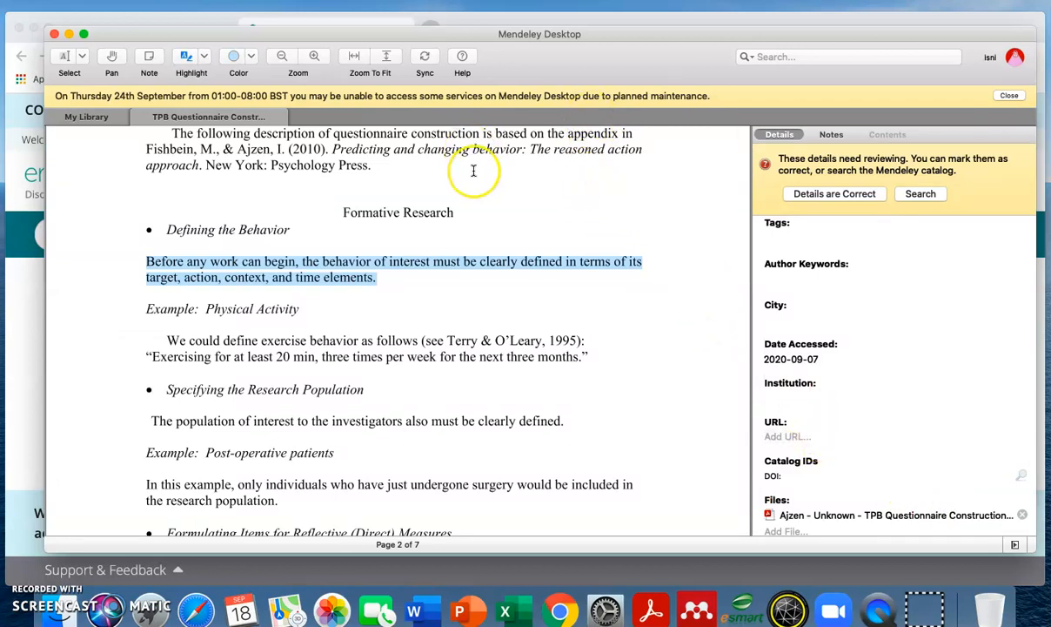
pyautogui.click(244, 51)
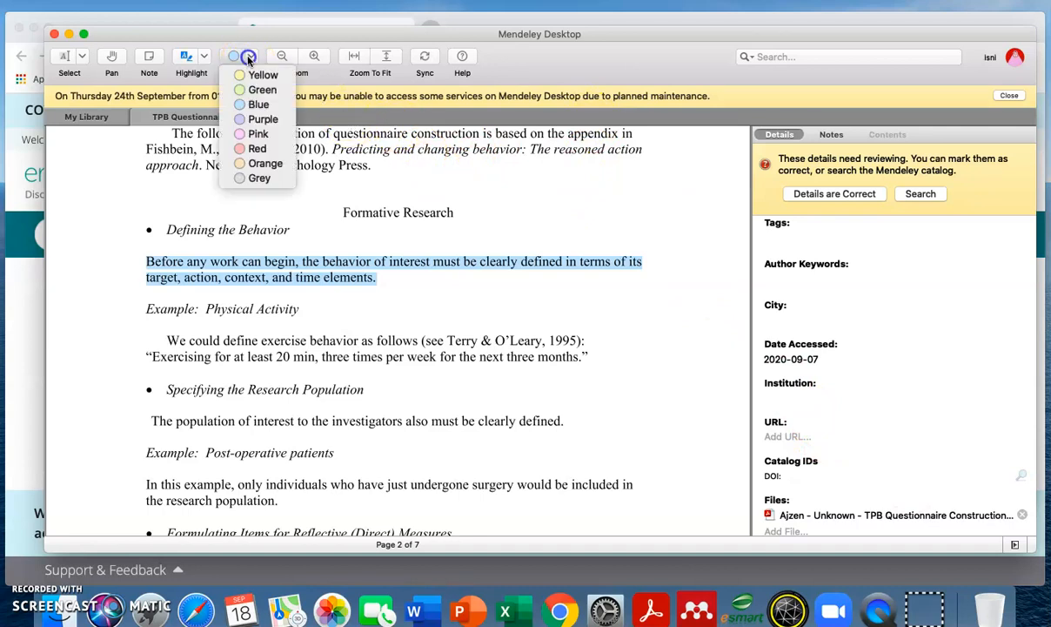
pyautogui.click(266, 164)
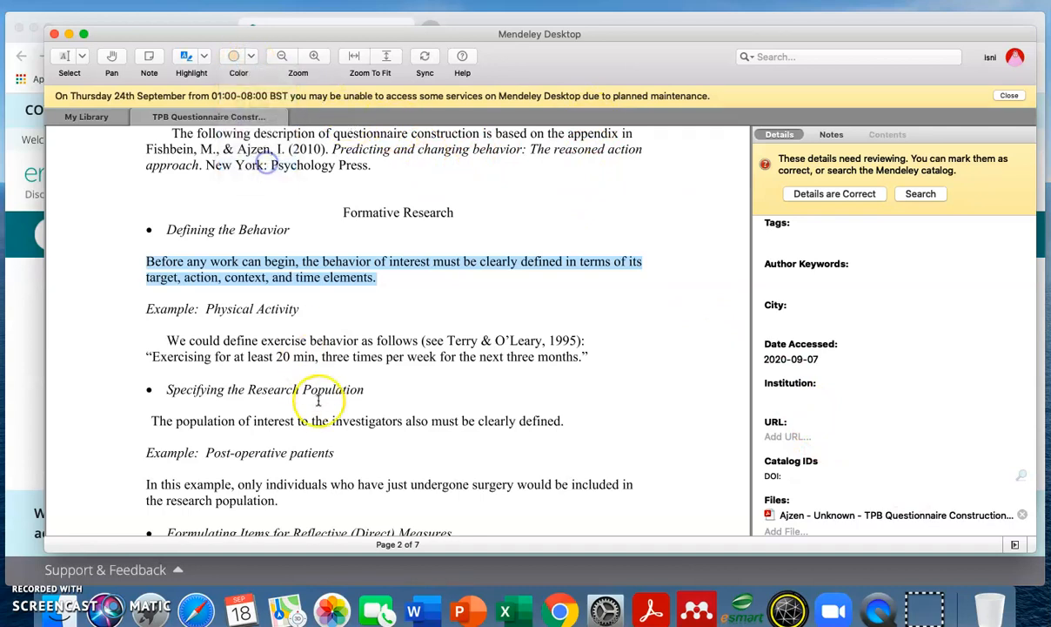
pyautogui.scroll(-5, 317, 404)
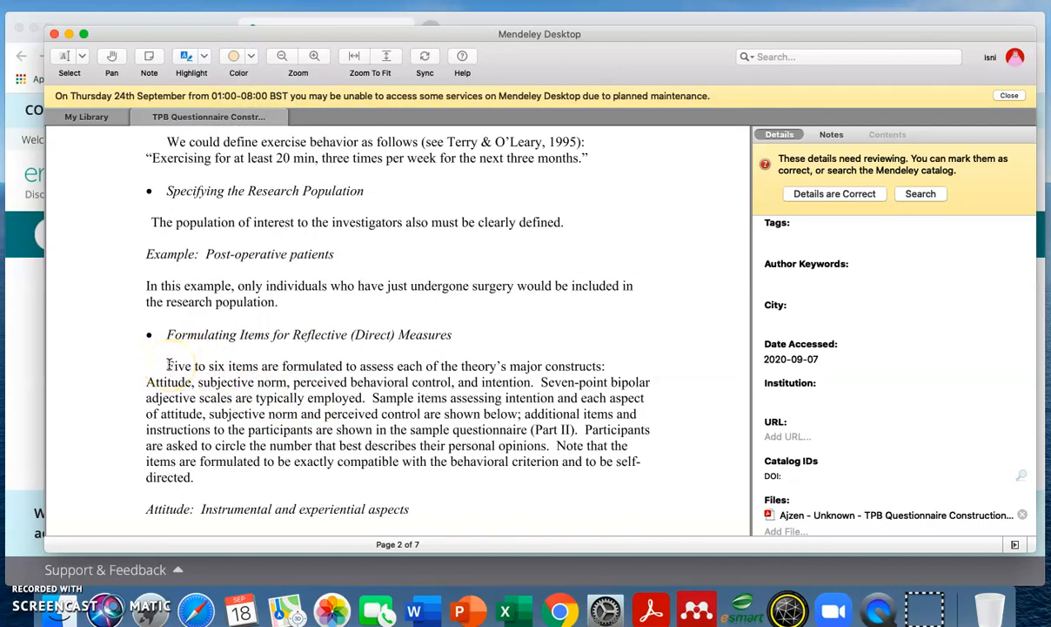
pyautogui.moveTo(167, 366); pyautogui.dragTo(532, 386)
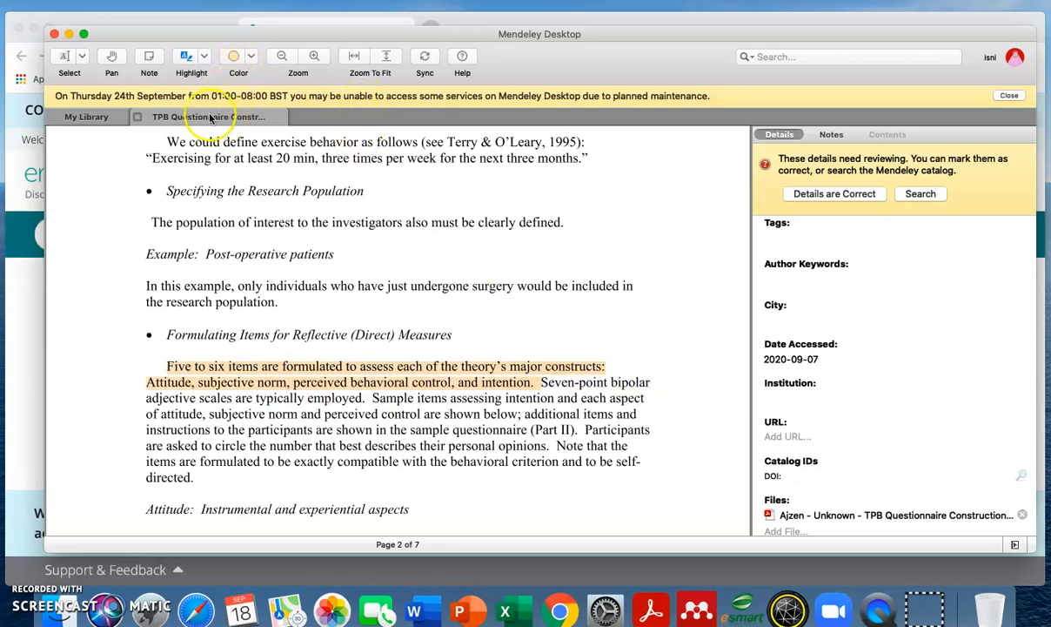
# - Return to the library, reopen the TPB questionnaire PDF and scroll through it to check the highlight
pyautogui.click(126, 117)
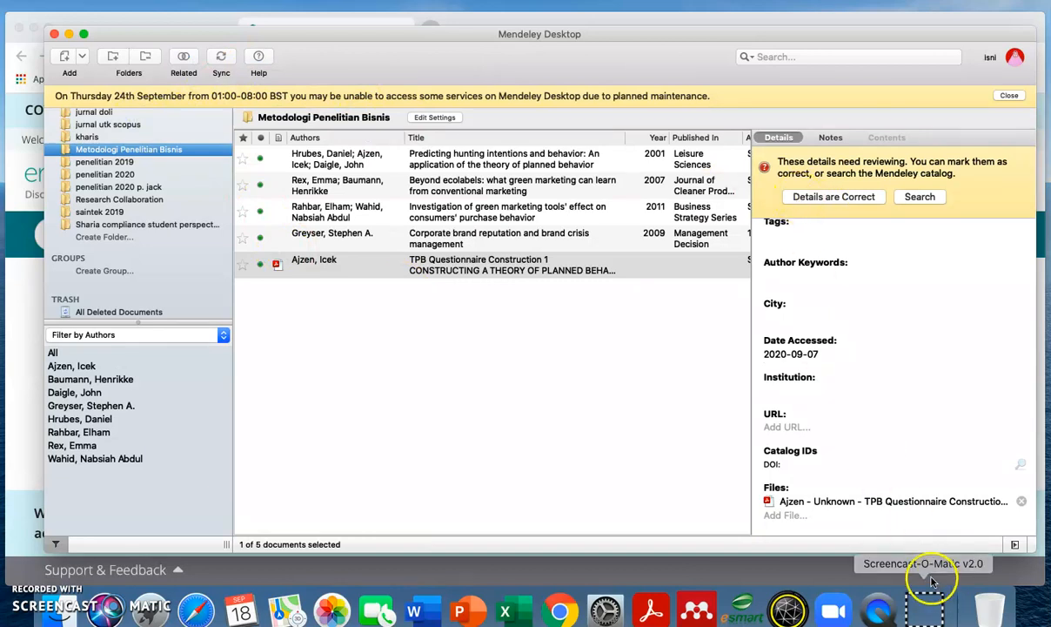
pyautogui.click(922, 502)
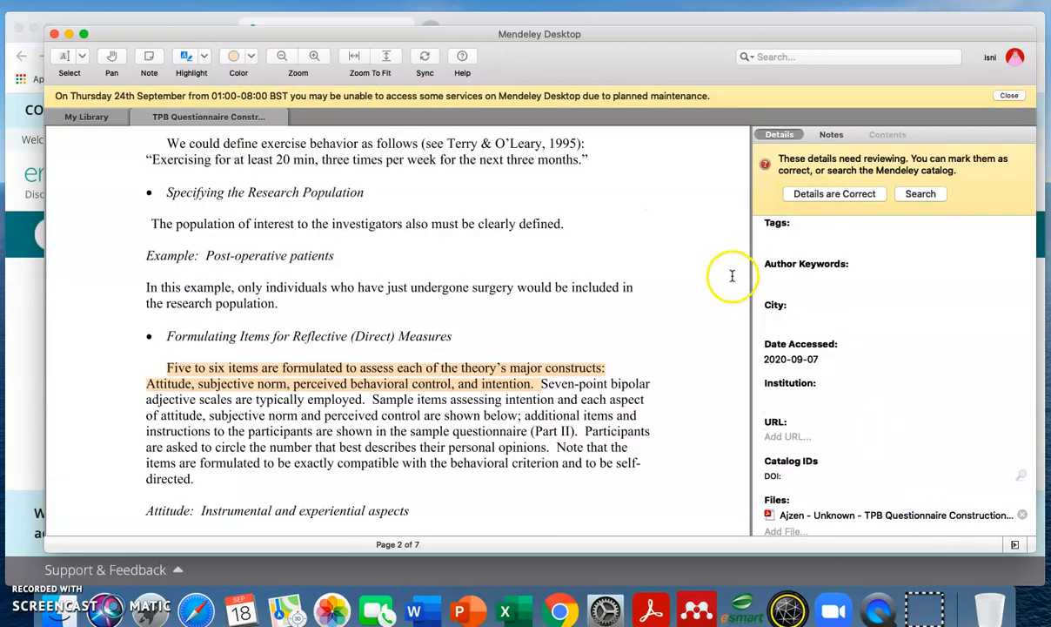
pyautogui.scroll(10, 731, 277)
pyautogui.scroll(15, 731, 277)
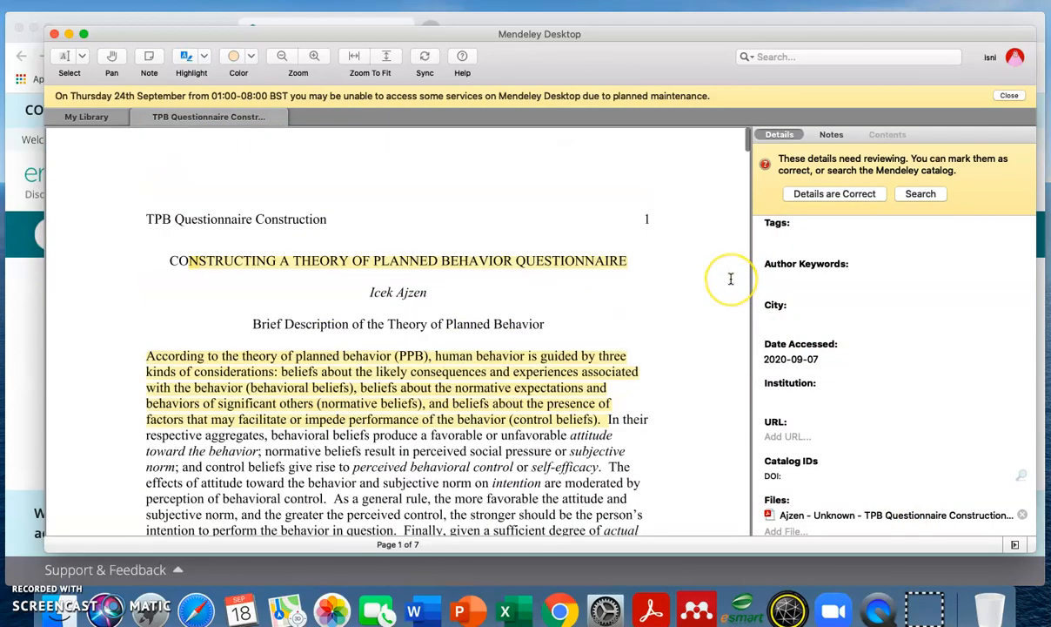
pyautogui.scroll(-8, 731, 278)
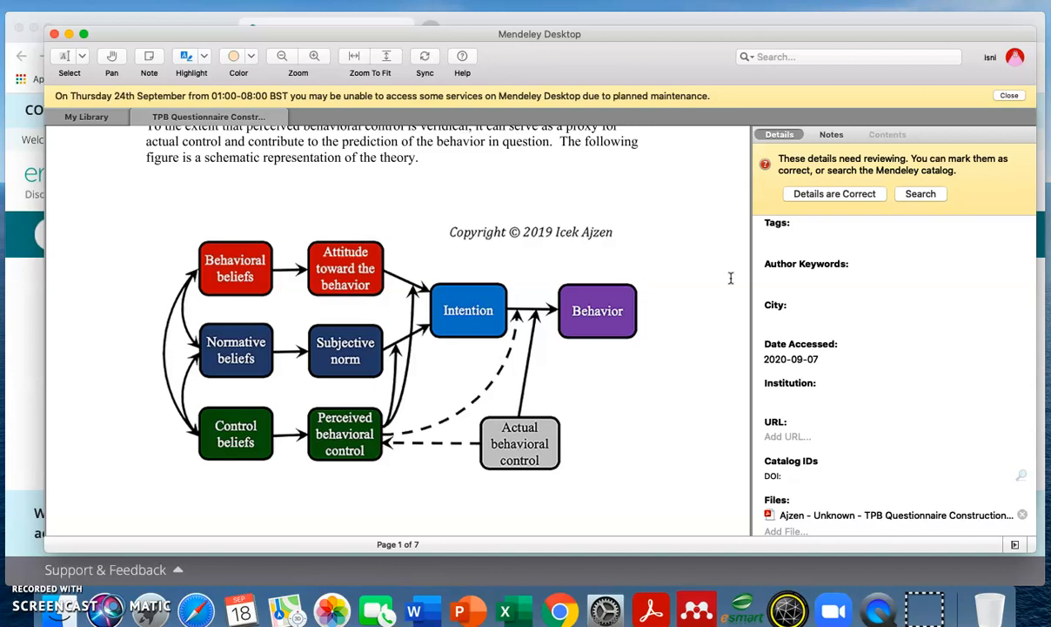
pyautogui.scroll(-20, 728, 278)
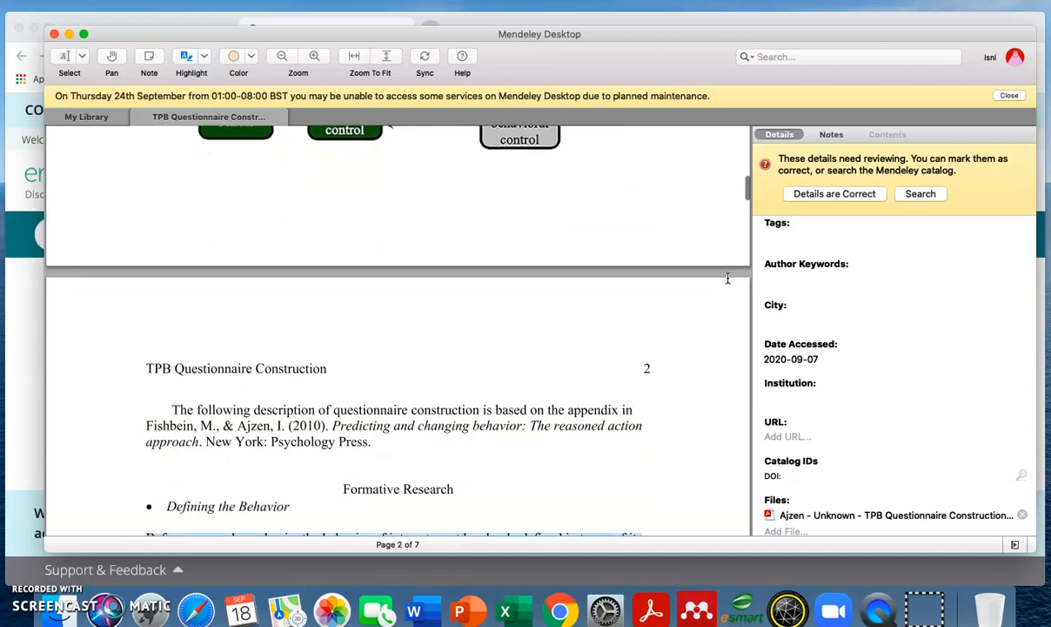
pyautogui.scroll(-2, 728, 278)
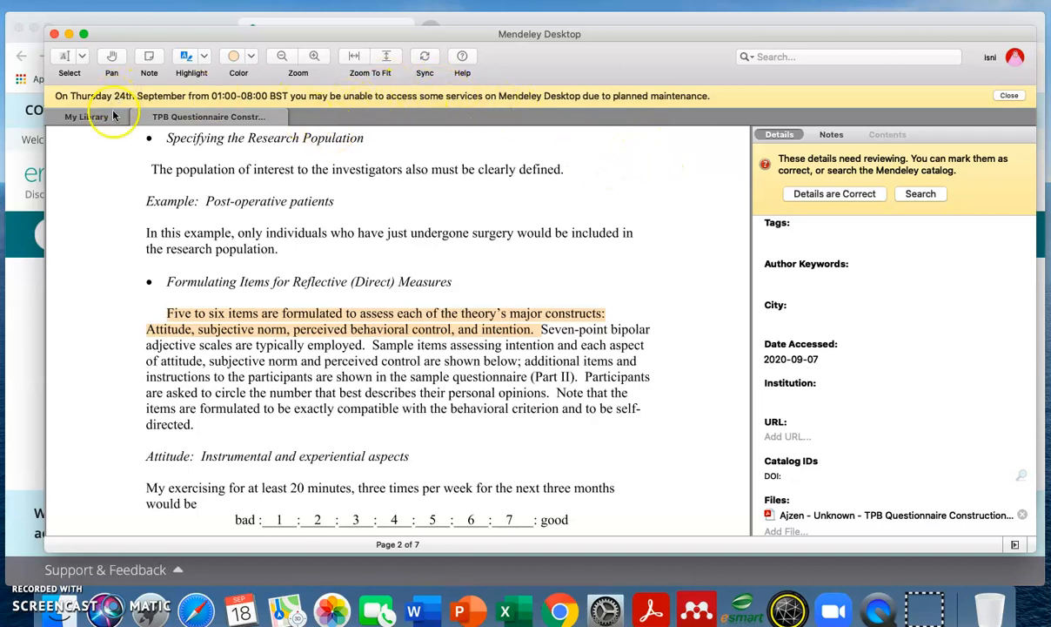
# - Close the TPB PDF, minimise Mendeley and close the Web Importer panel over the Emerald article
pyautogui.click(137, 118)
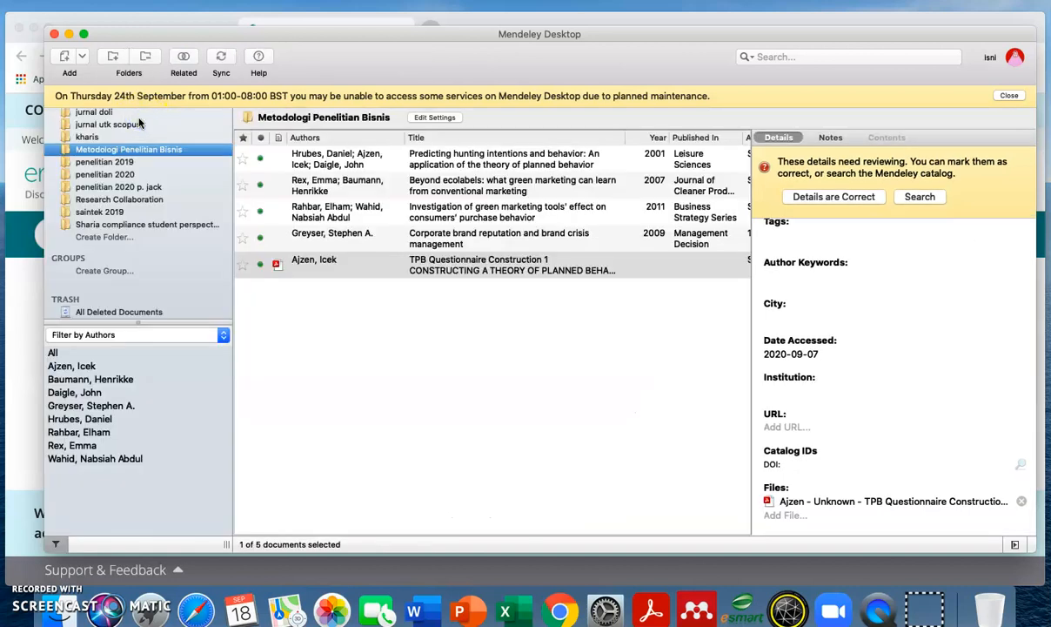
pyautogui.click(70, 36)
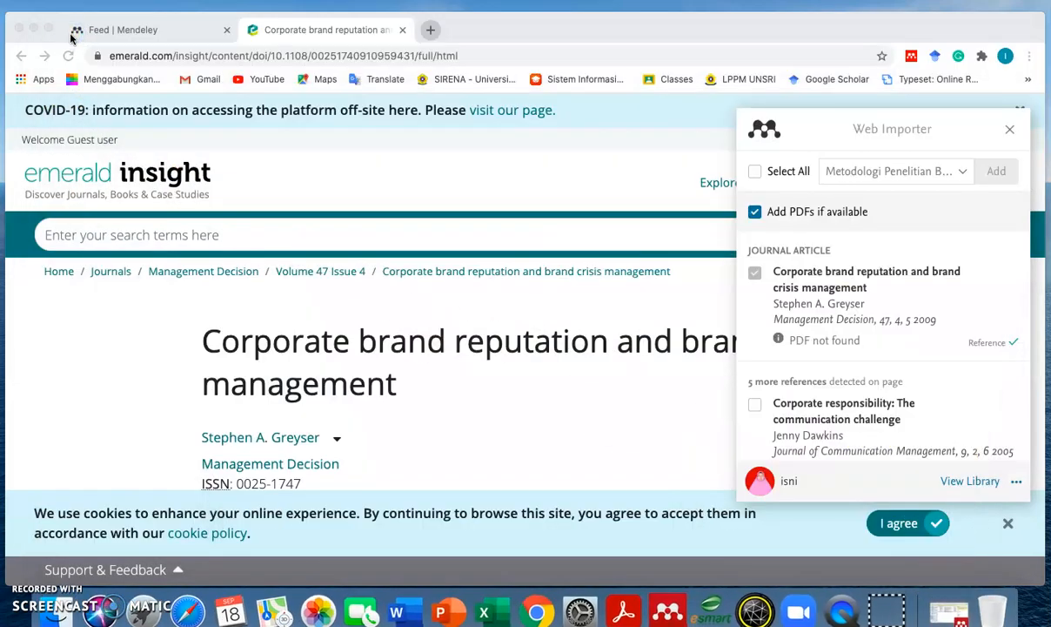
pyautogui.click(1008, 130)
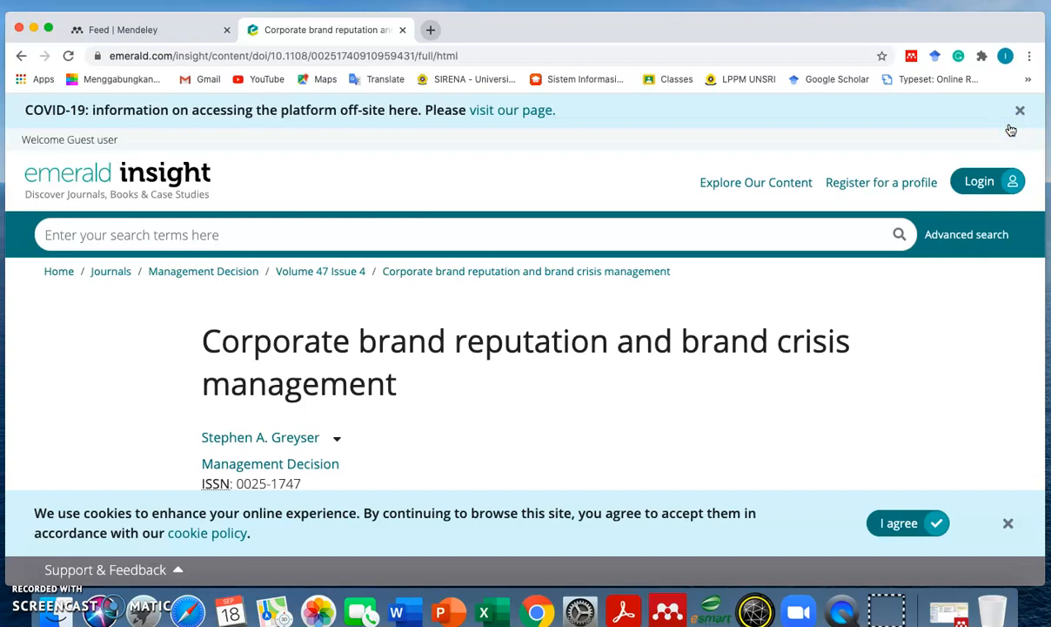
# - Restore Mendeley Desktop, quit it from its application menu, and relaunch it from the dock
pyautogui.click(948, 609)
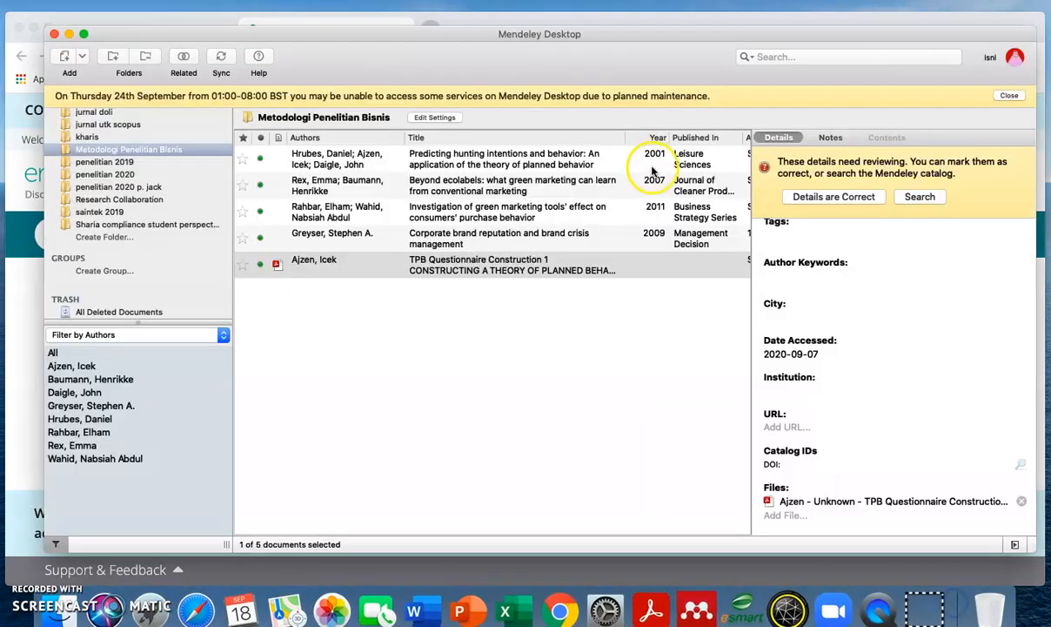
pyautogui.click(73, 0)
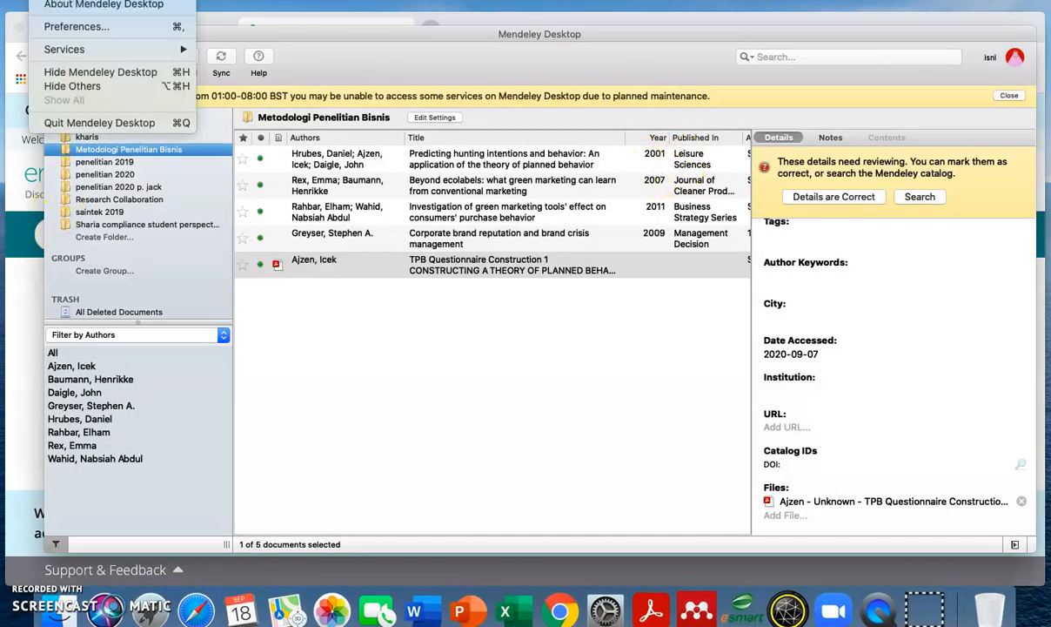
pyautogui.click(92, 121)
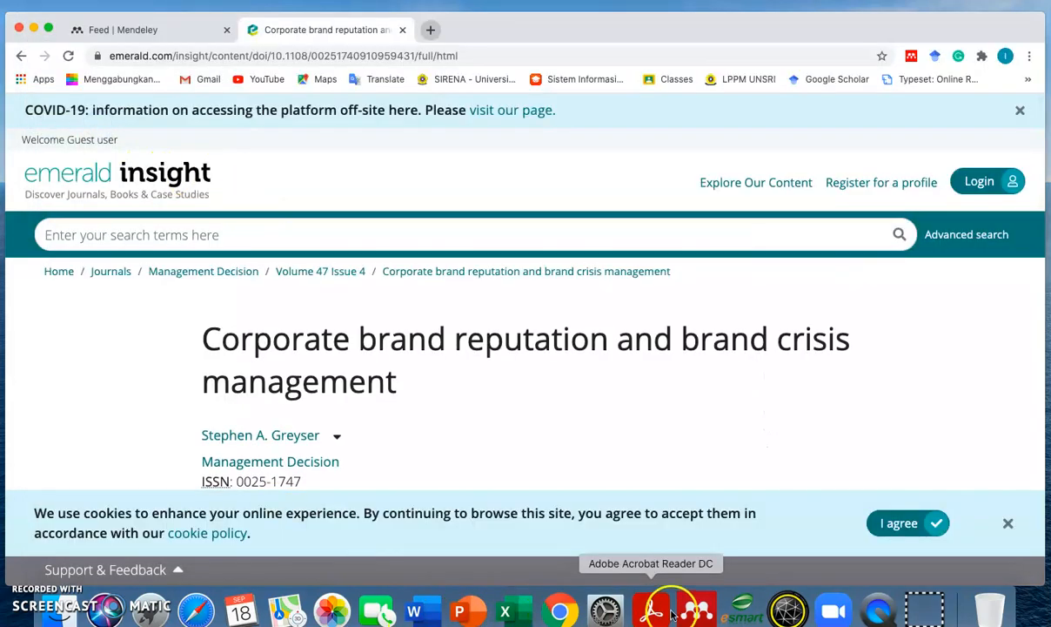
pyautogui.click(699, 605)
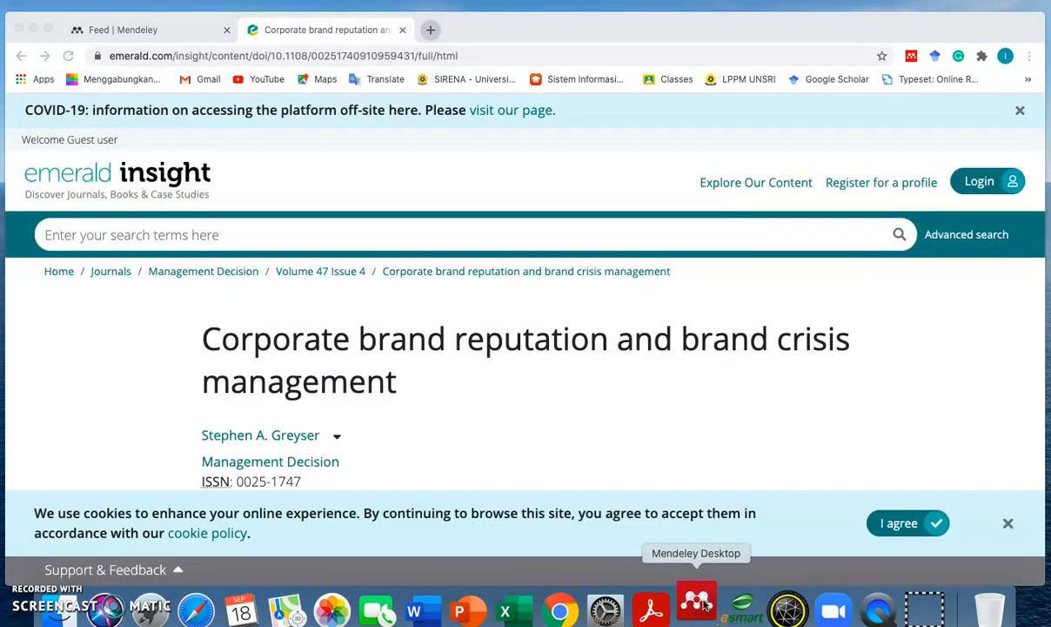
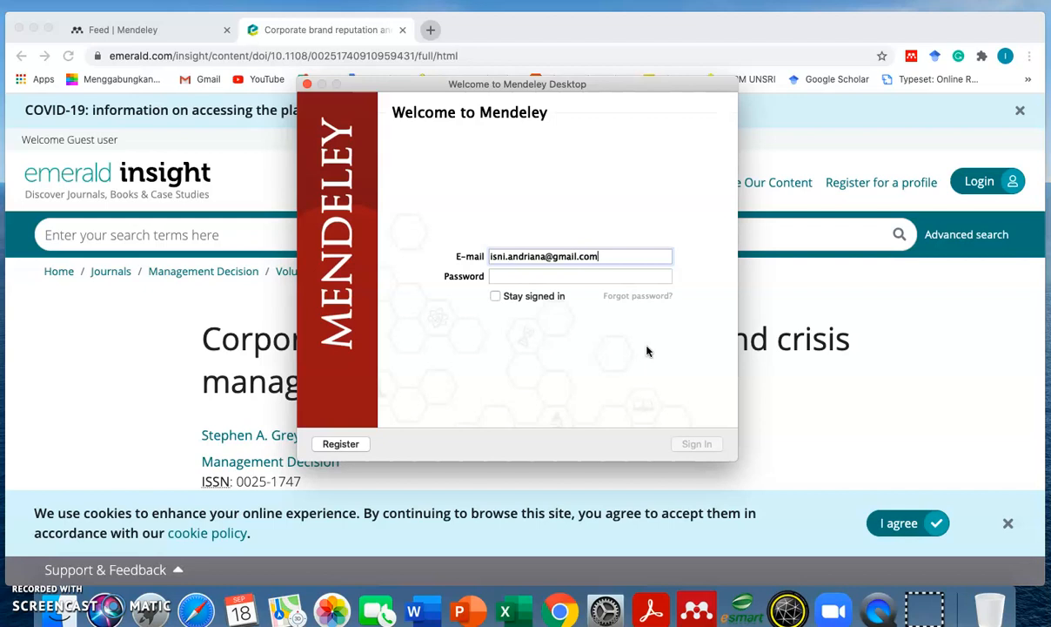
# - Sign in to the Mendeley account with the account e-mail and password
pyautogui.click(636, 277)
pyautogui.write('••')
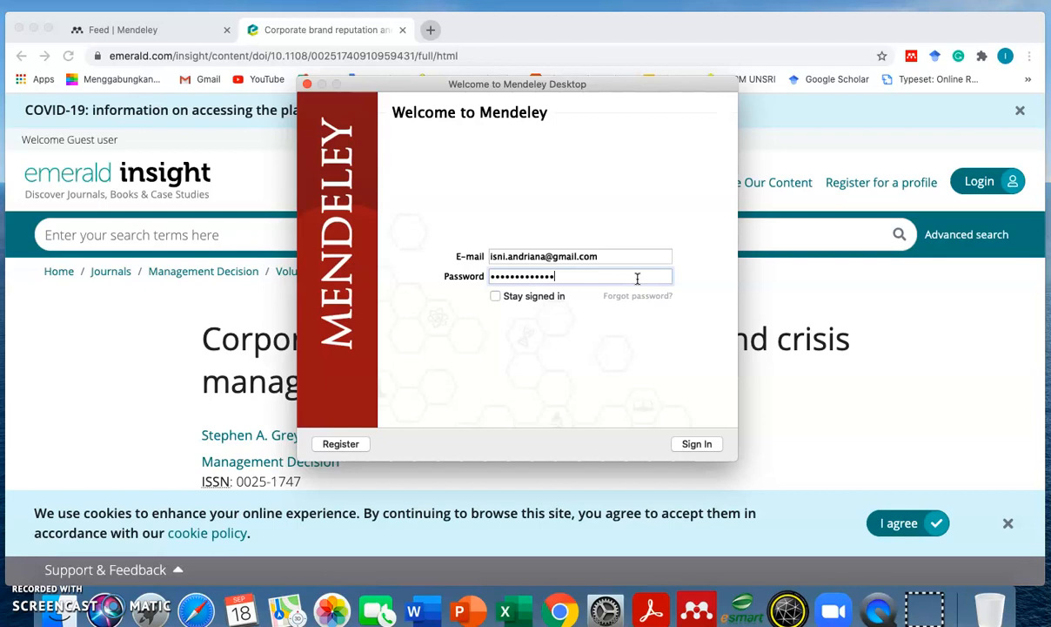
pyautogui.click(698, 443)
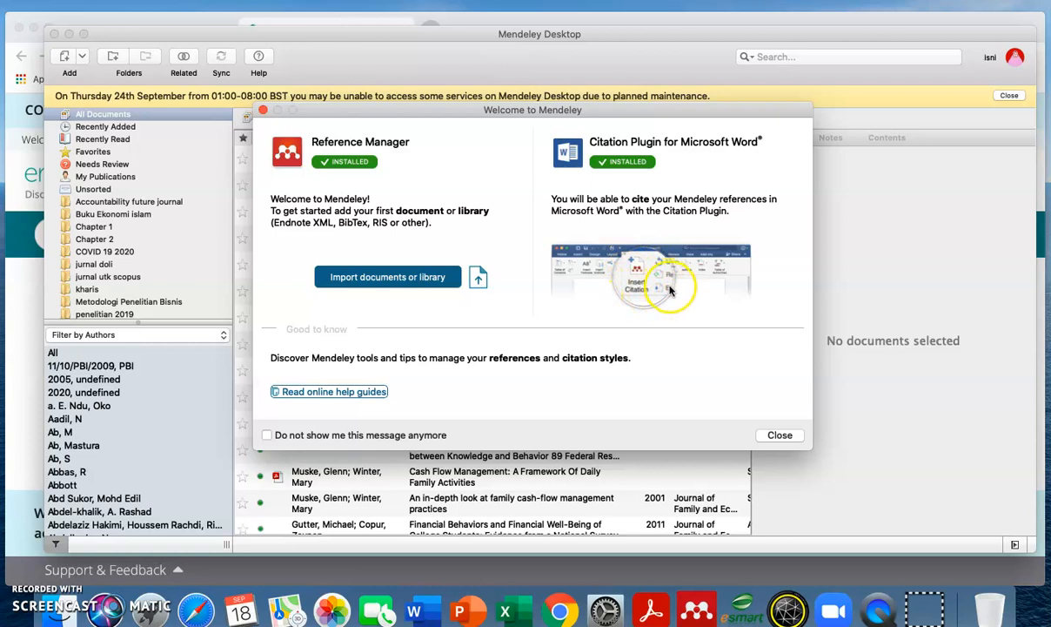
# - Dismiss the welcome message and step through the tour to close it, then start Microsoft Word
pyautogui.click(780, 435)
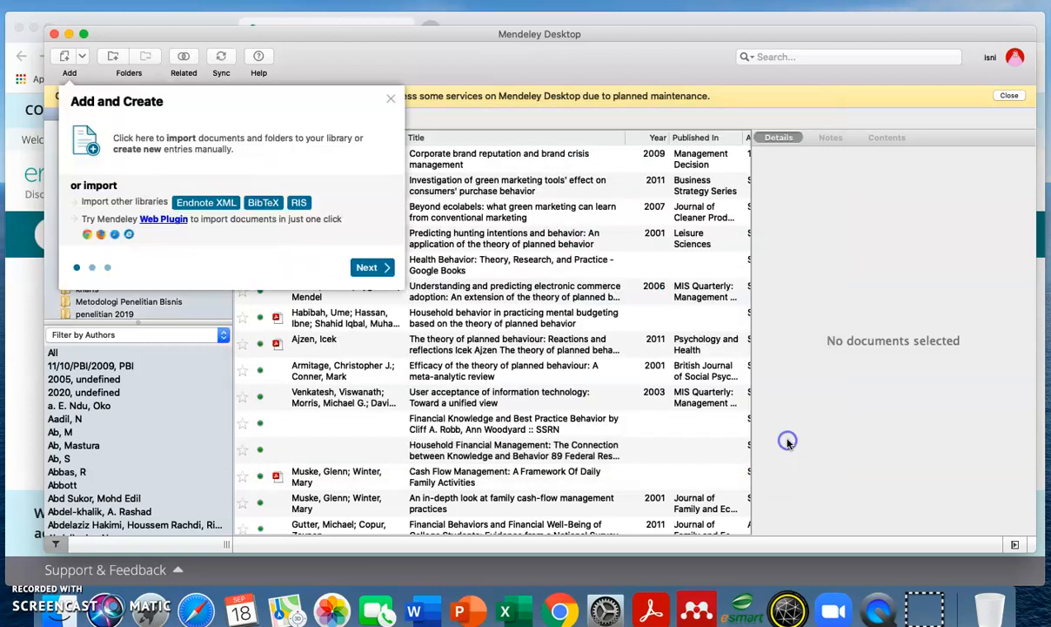
pyautogui.click(367, 266)
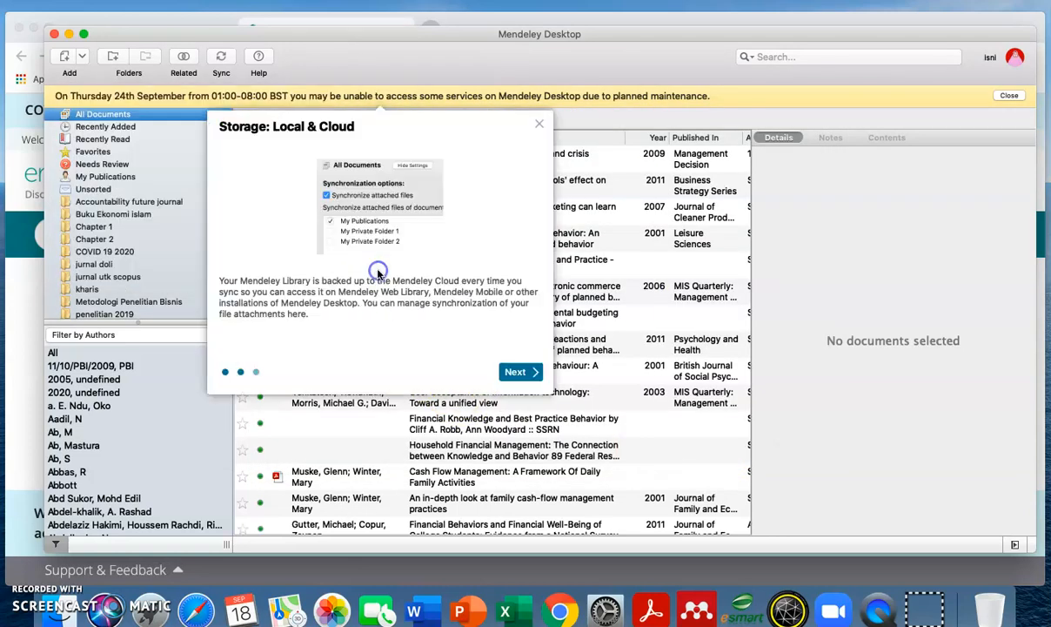
pyautogui.click(513, 374)
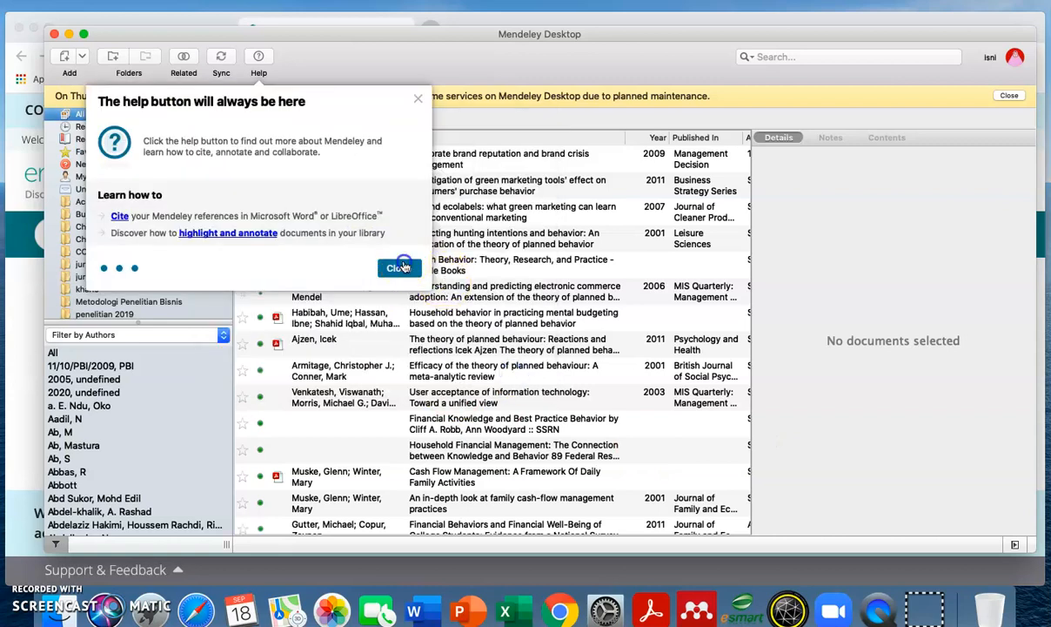
pyautogui.click(399, 270)
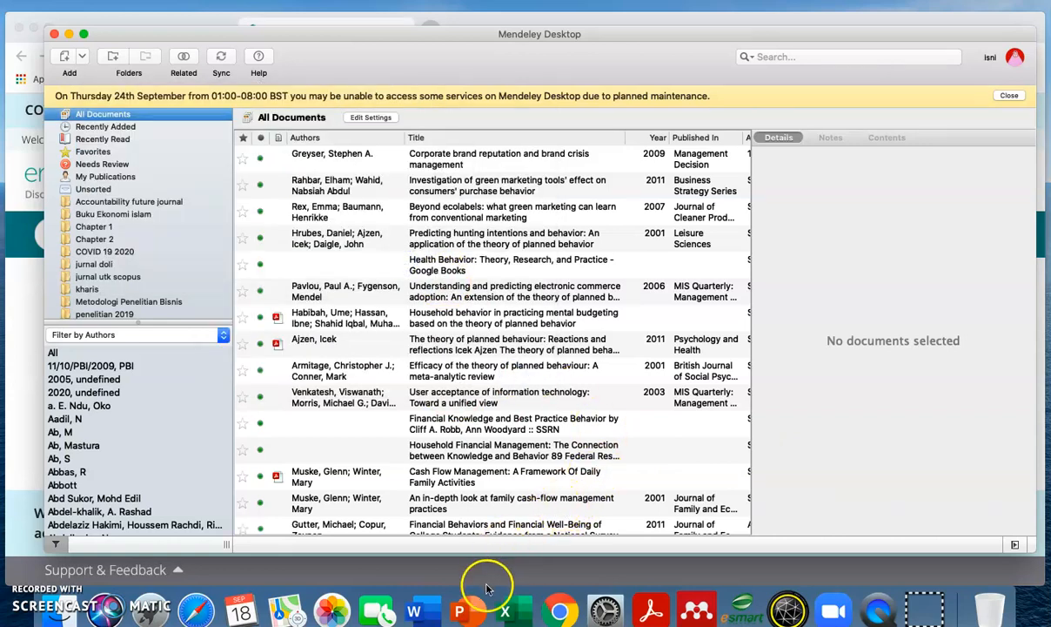
pyautogui.click(429, 607)
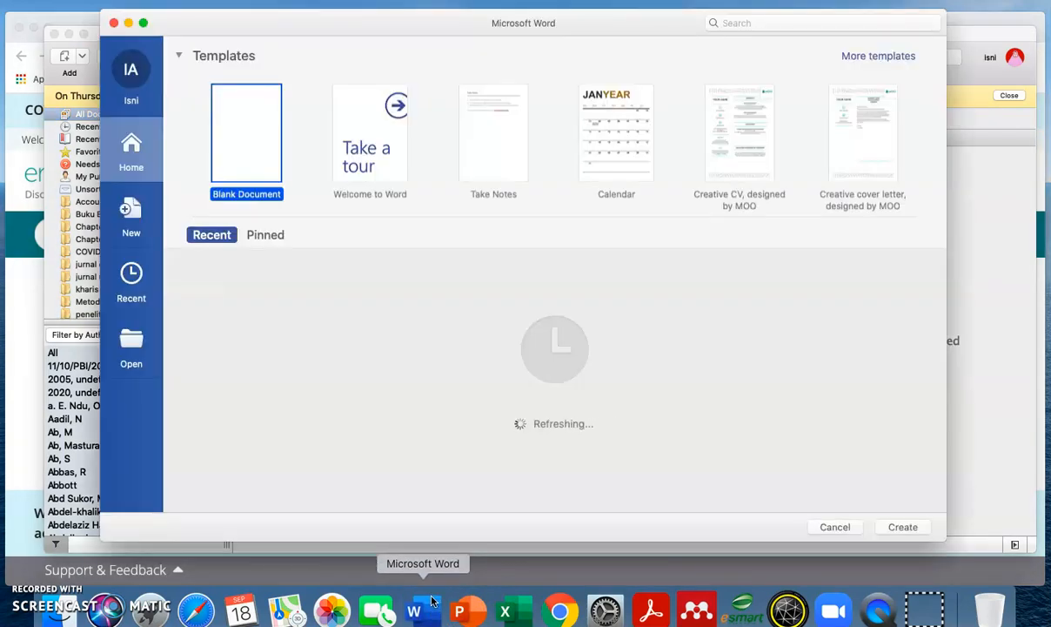
# - Create a blank Word document, switch to References for the Mendeley tools, and type a filler line
pyautogui.click(229, 142)
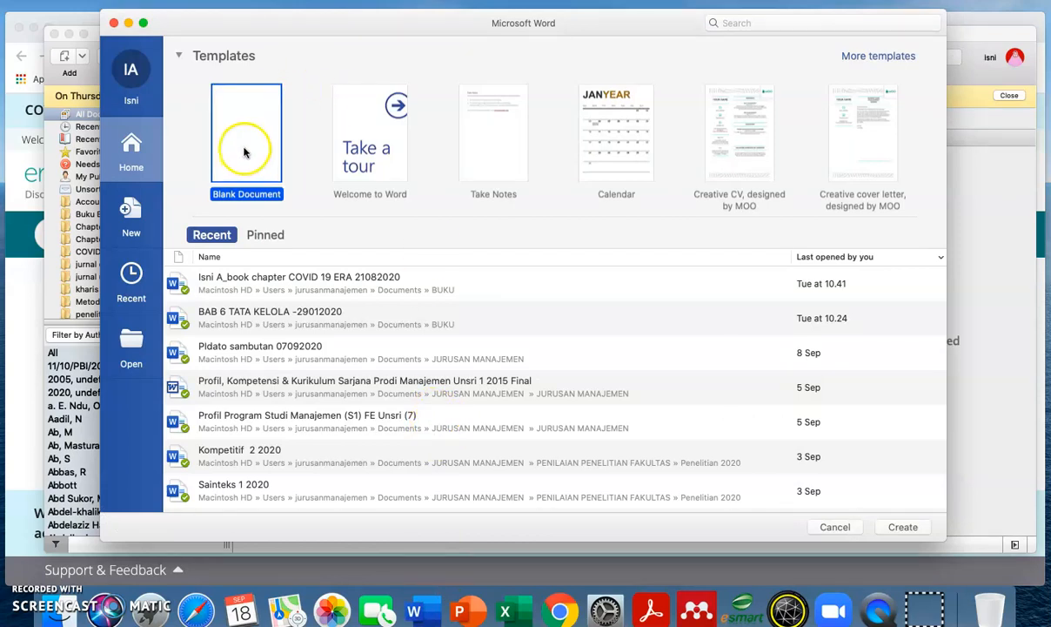
pyautogui.click(243, 197)
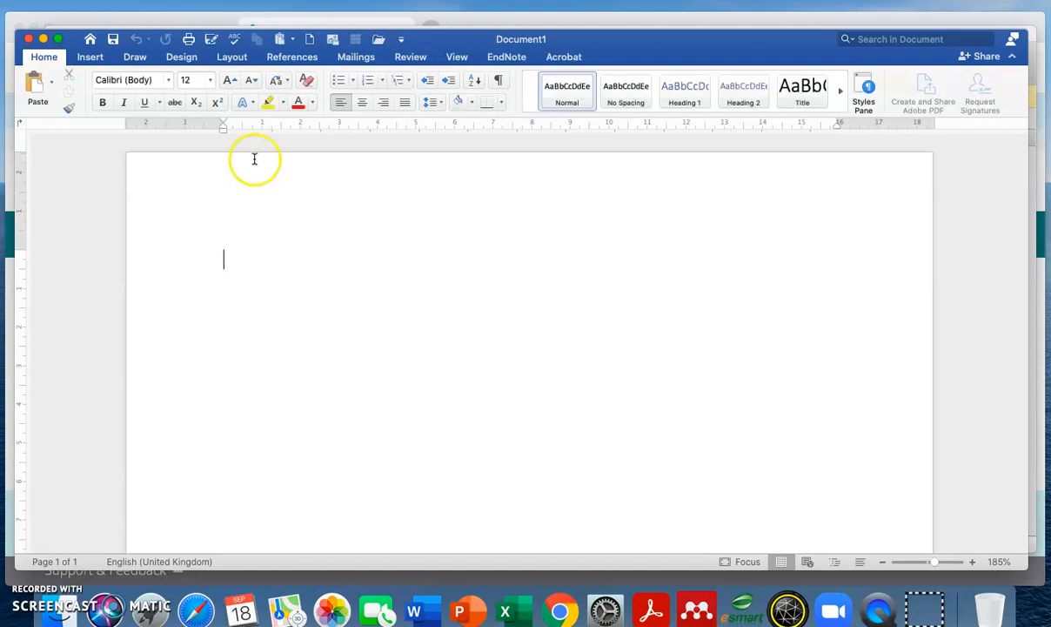
pyautogui.click(273, 57)
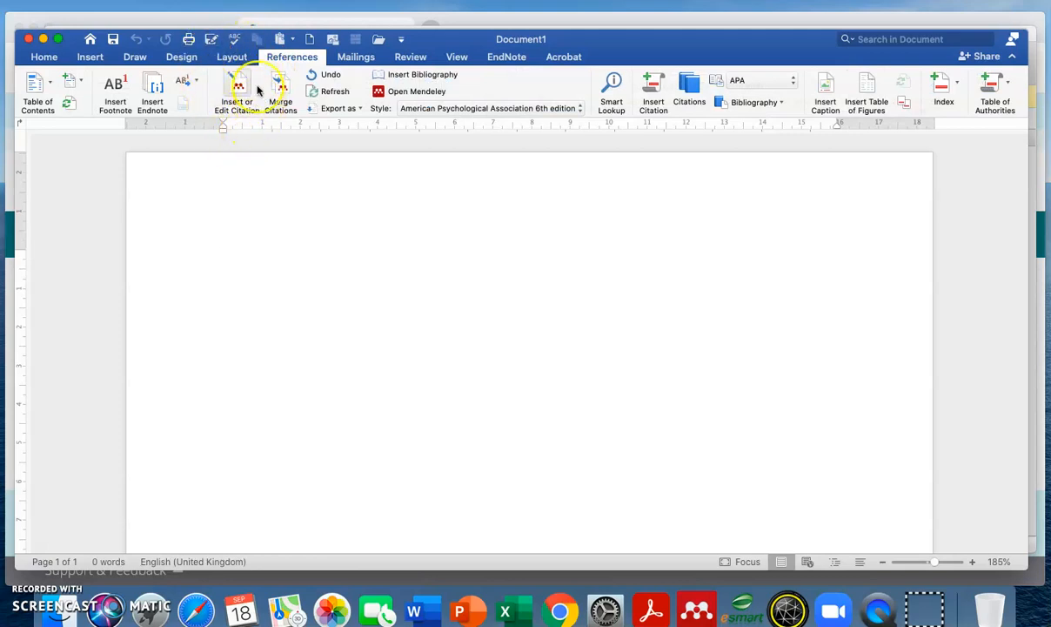
pyautogui.click(233, 78)
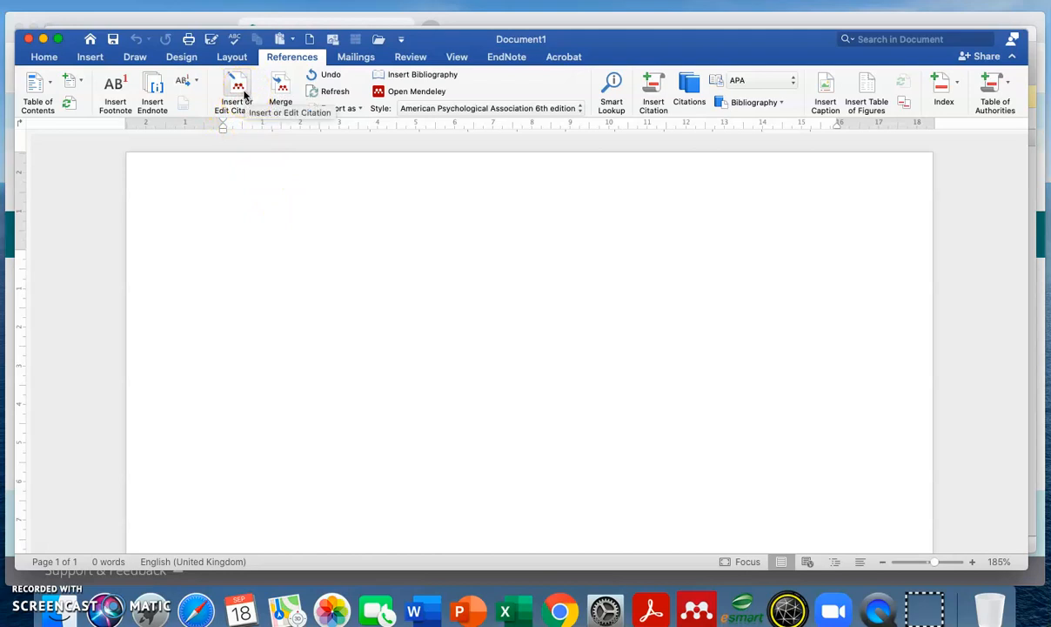
pyautogui.write('r')
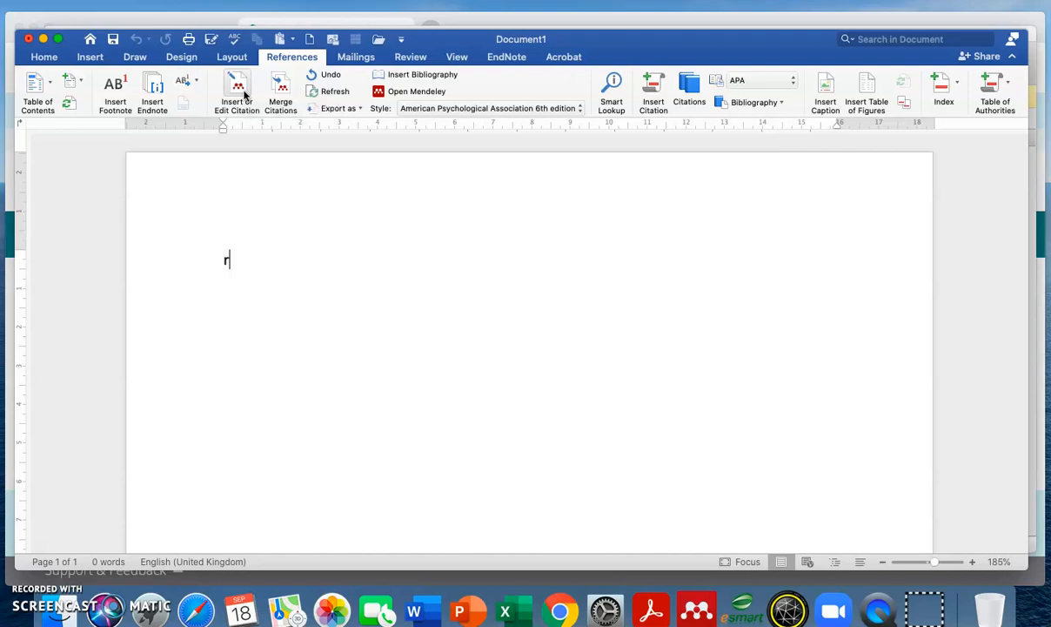
pyautogui.write('krkrkkrnfjdkooijjj')
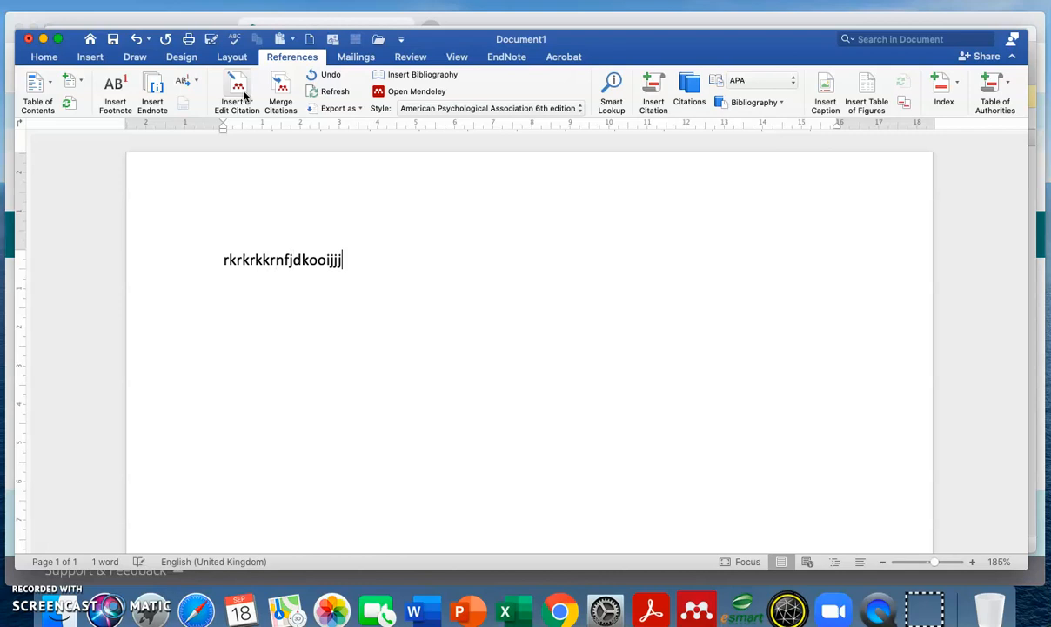
pyautogui.write('jjjj')
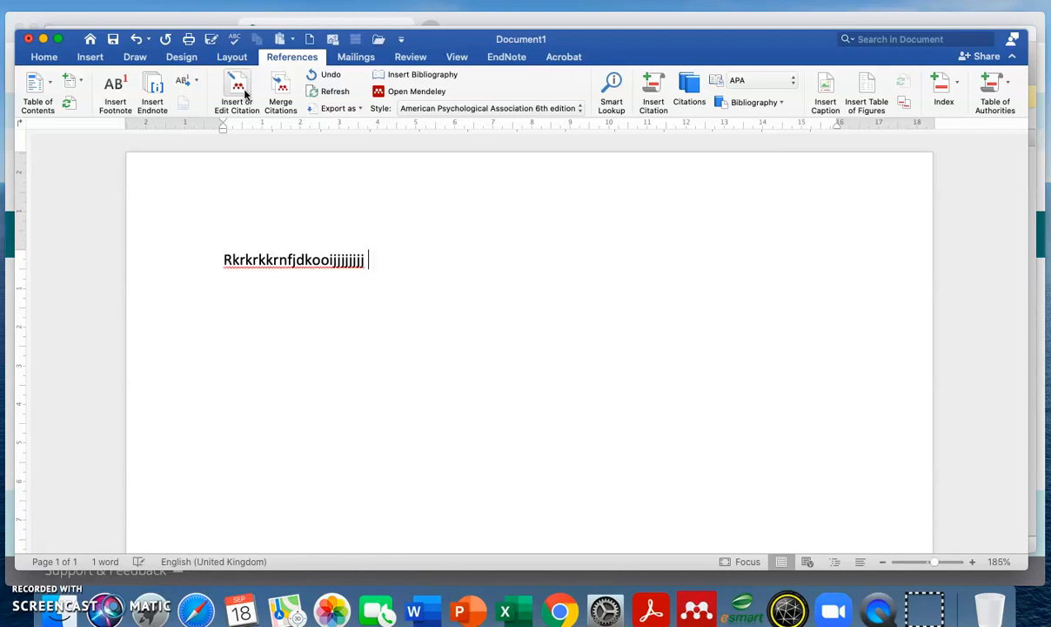
# - Search 'Andriana' in the Mendeley Citation Editor and insert the citation (Andriana & Muhamad, 2015)
pyautogui.click(242, 91)
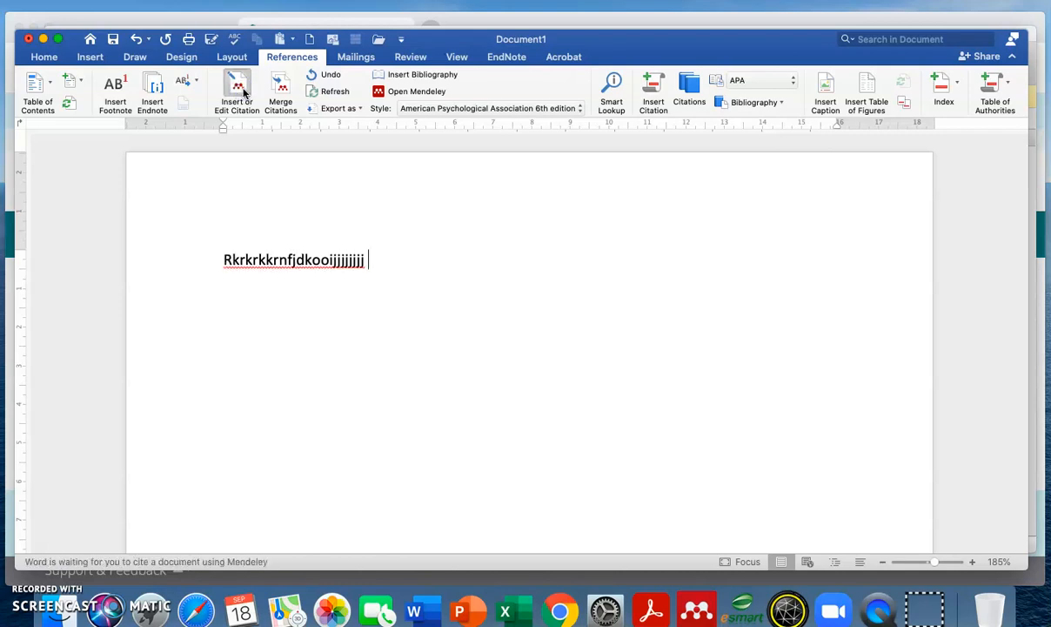
pyautogui.click(250, 99)
pyautogui.press('BackSpace')
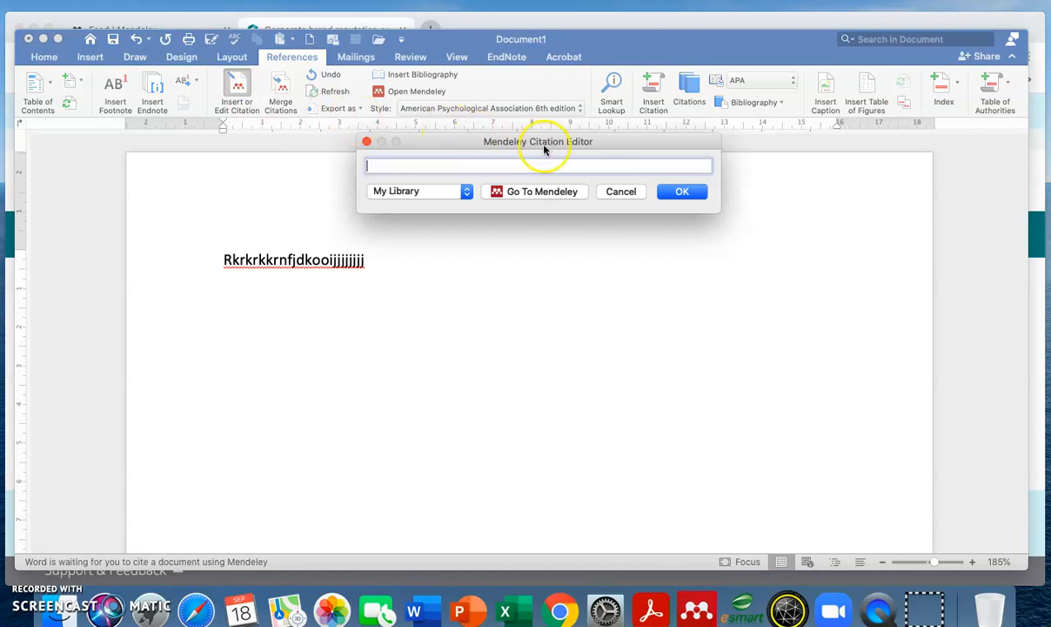
pyautogui.write('Andriana')
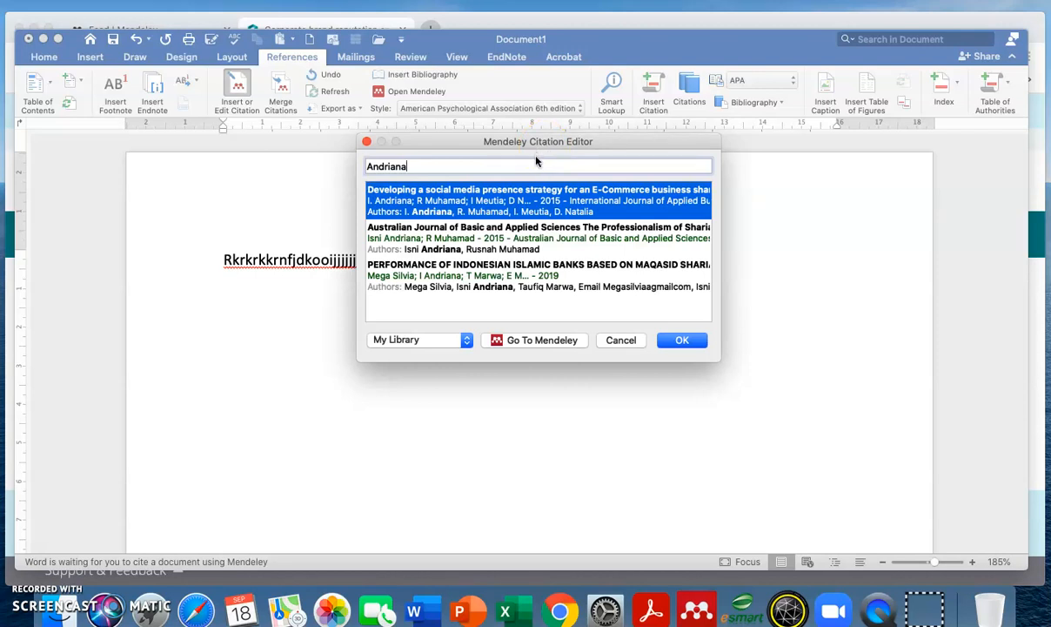
pyautogui.doubleClick(538, 240)
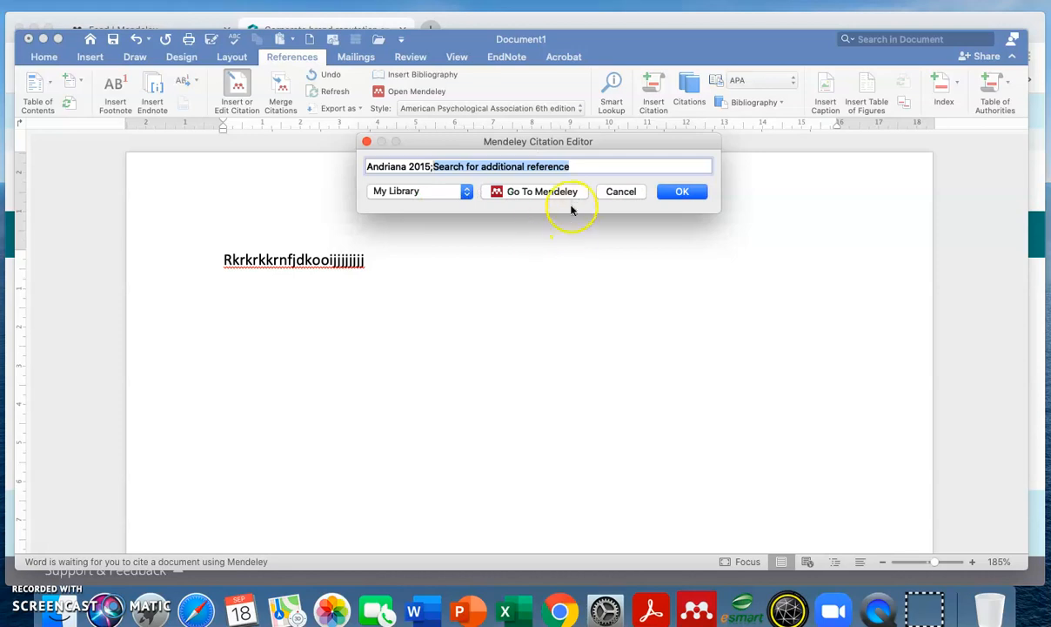
pyautogui.click(699, 193)
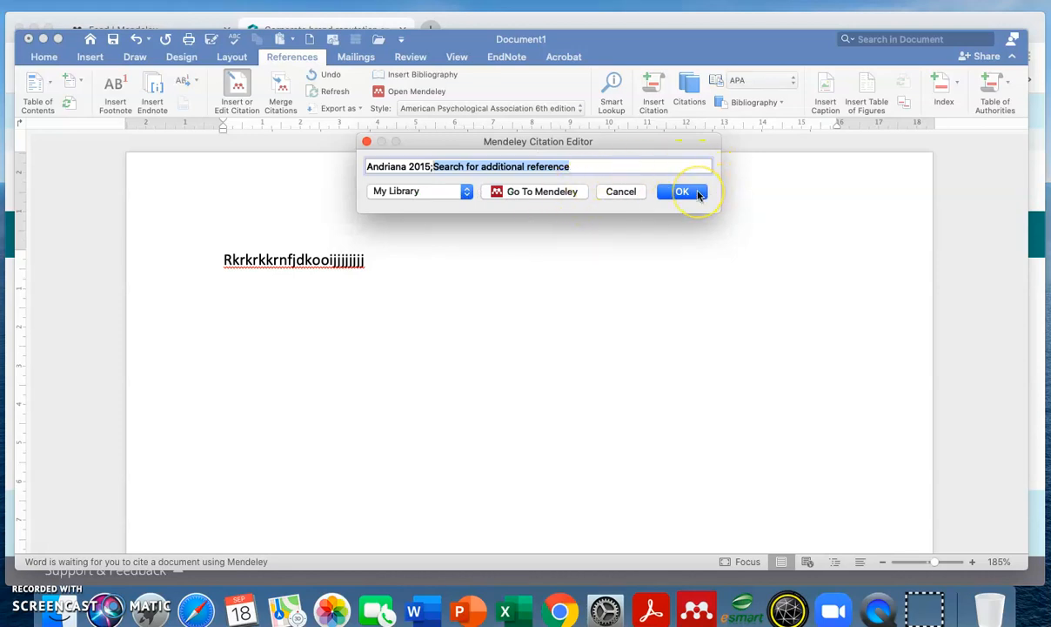
pyautogui.click(653, 240)
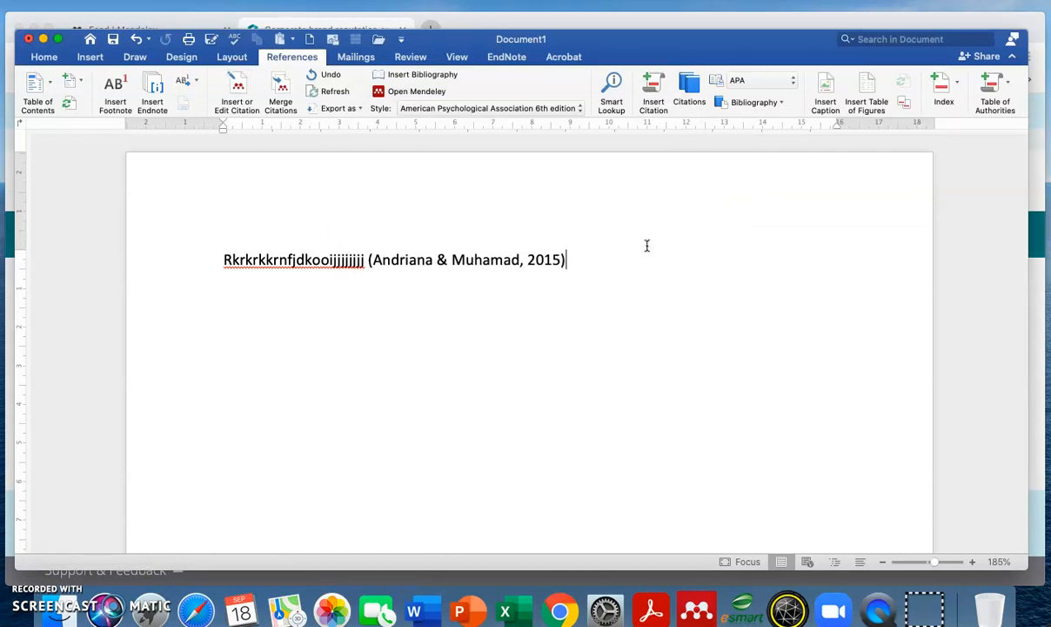
# - Type a second filler line and cite it with (Hrubes, Ajzen, & Daigle, 2001) found by searching 'ajzen'
pyautogui.press('Return')
pyautogui.press('Return')
pyautogui.press('Return')
pyautogui.write('ggggggh')
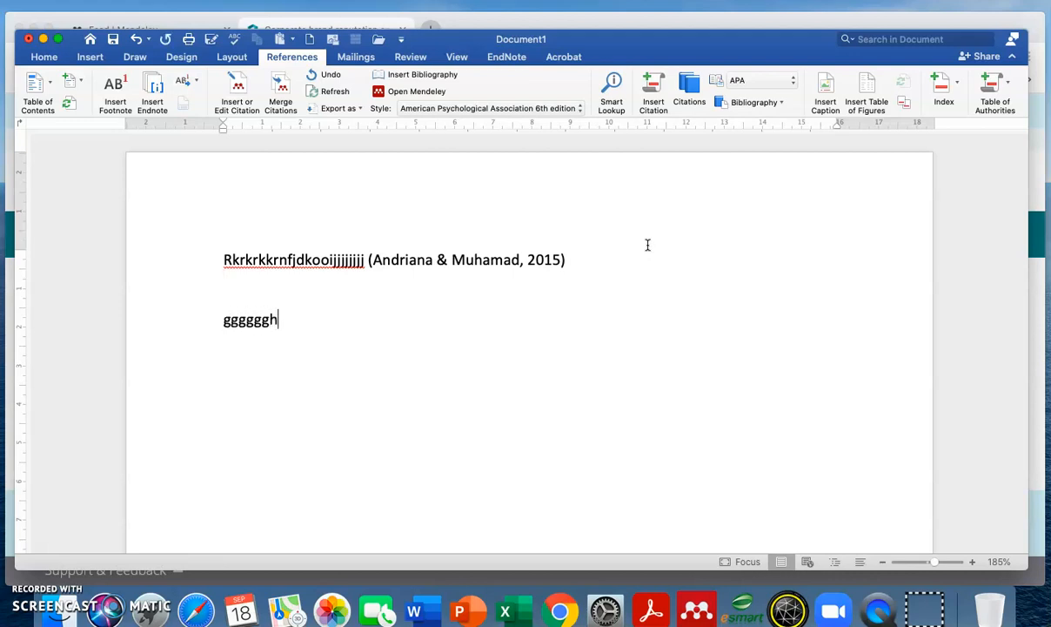
pyautogui.write('hhhhaakk')
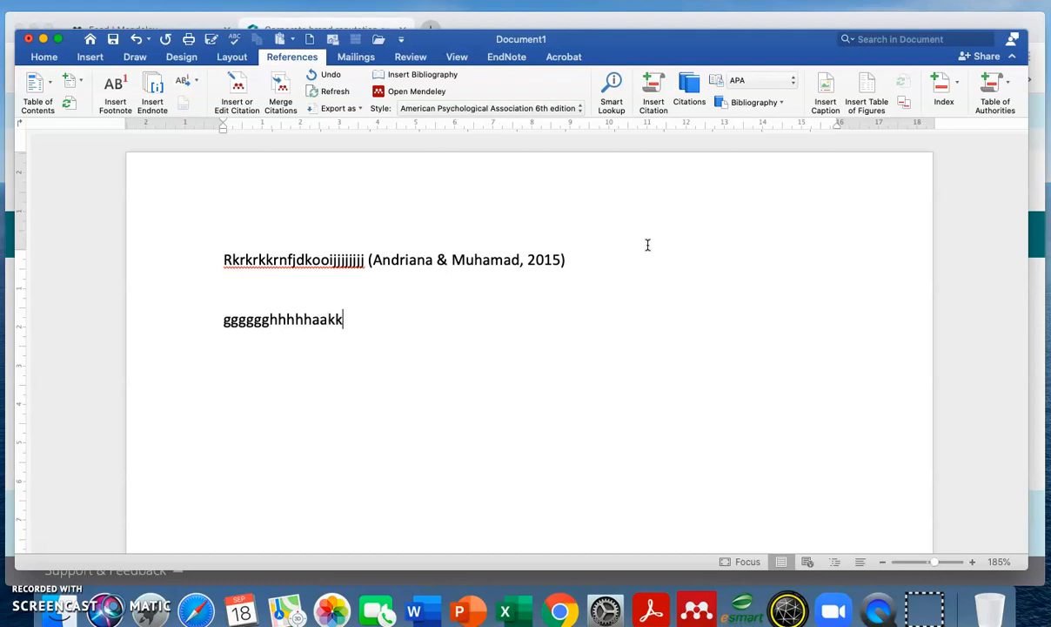
pyautogui.write('kkkggggmmmmmmmmmmmmmm')
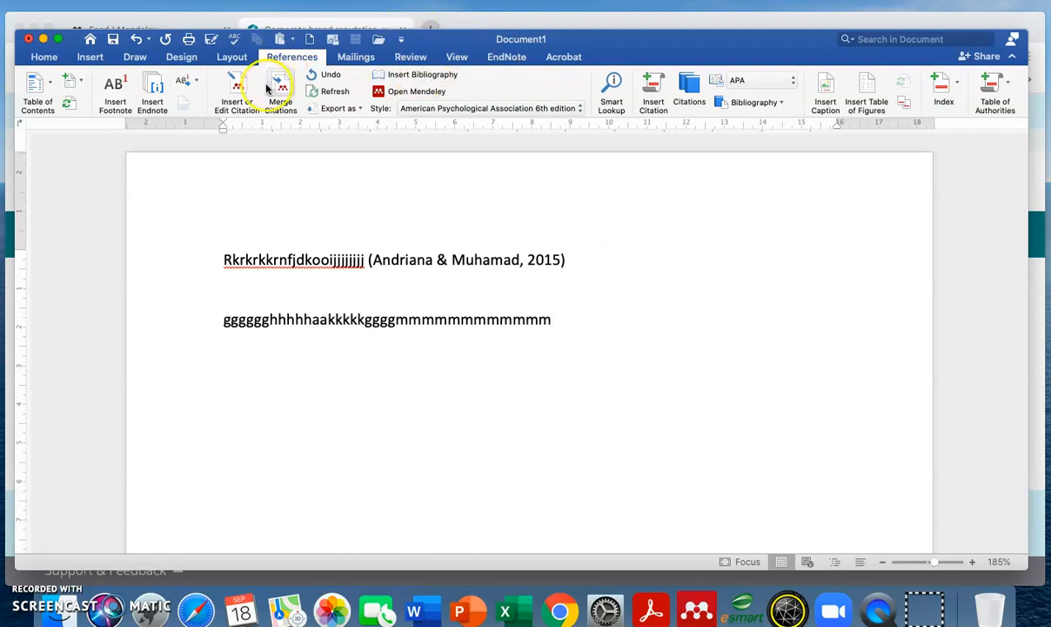
pyautogui.click(237, 85)
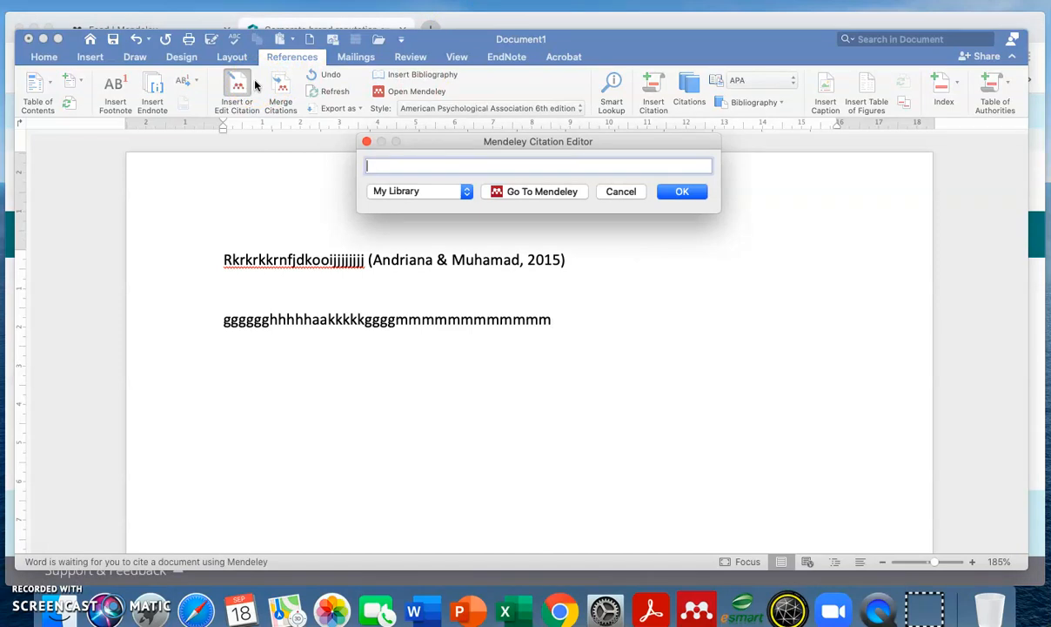
pyautogui.write('ajzen')
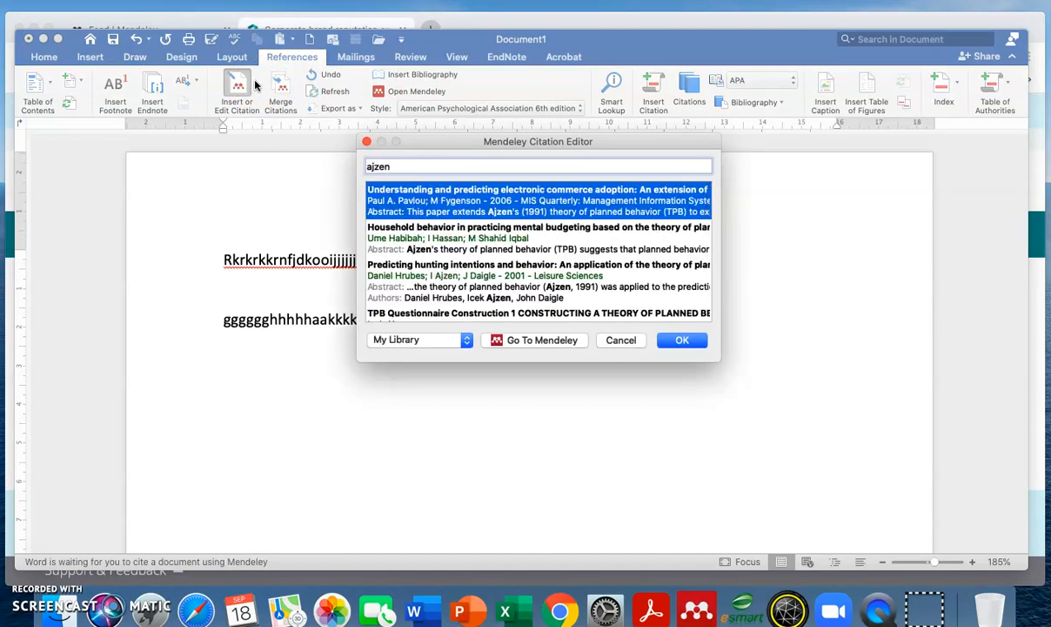
pyautogui.doubleClick(487, 284)
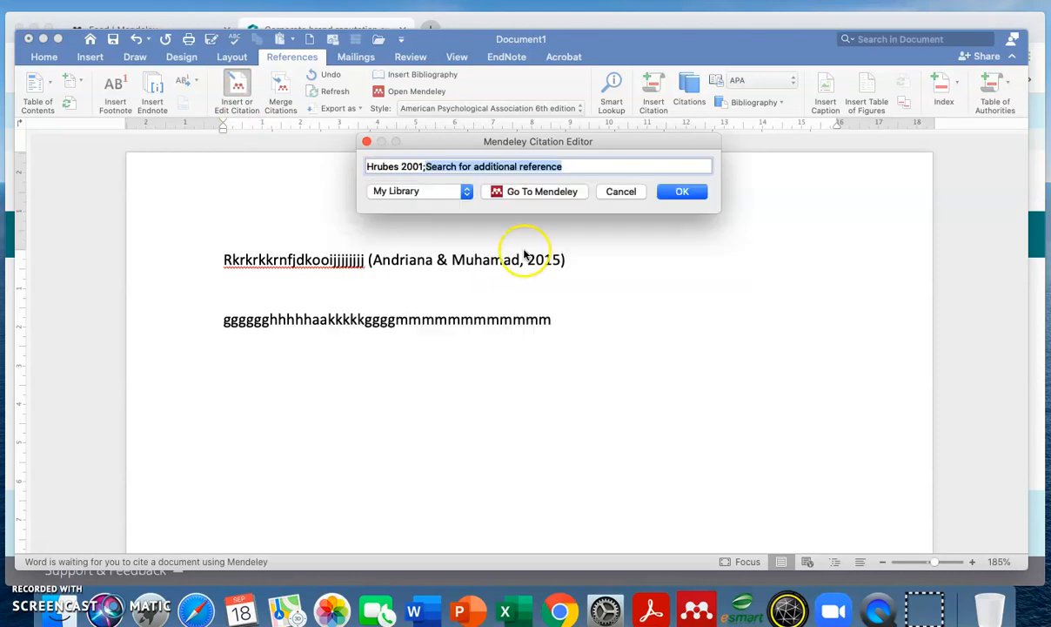
pyautogui.click(668, 192)
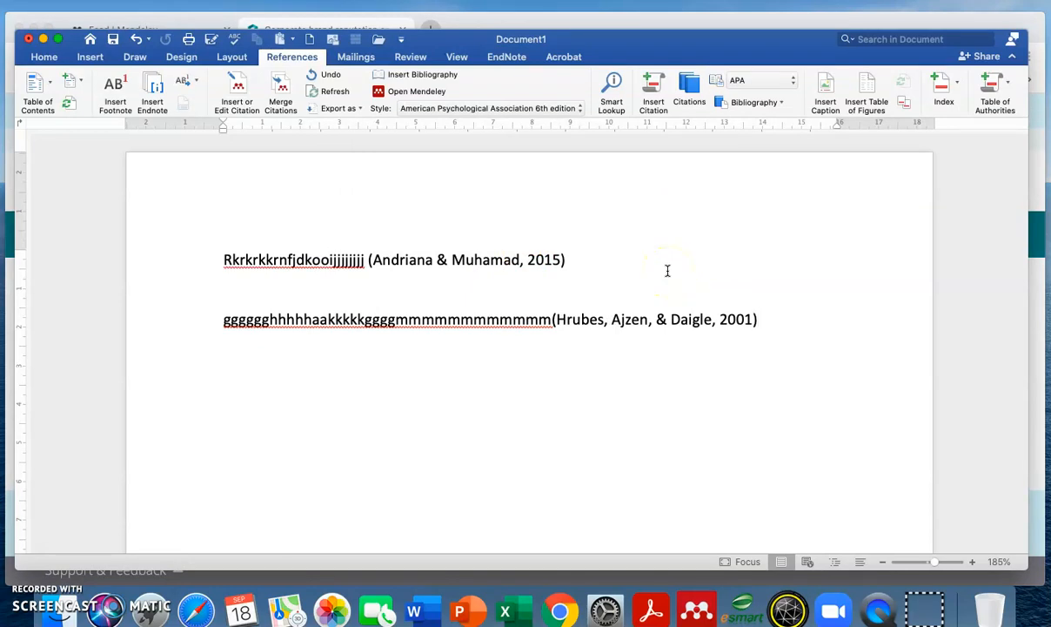
pyautogui.press('Return')
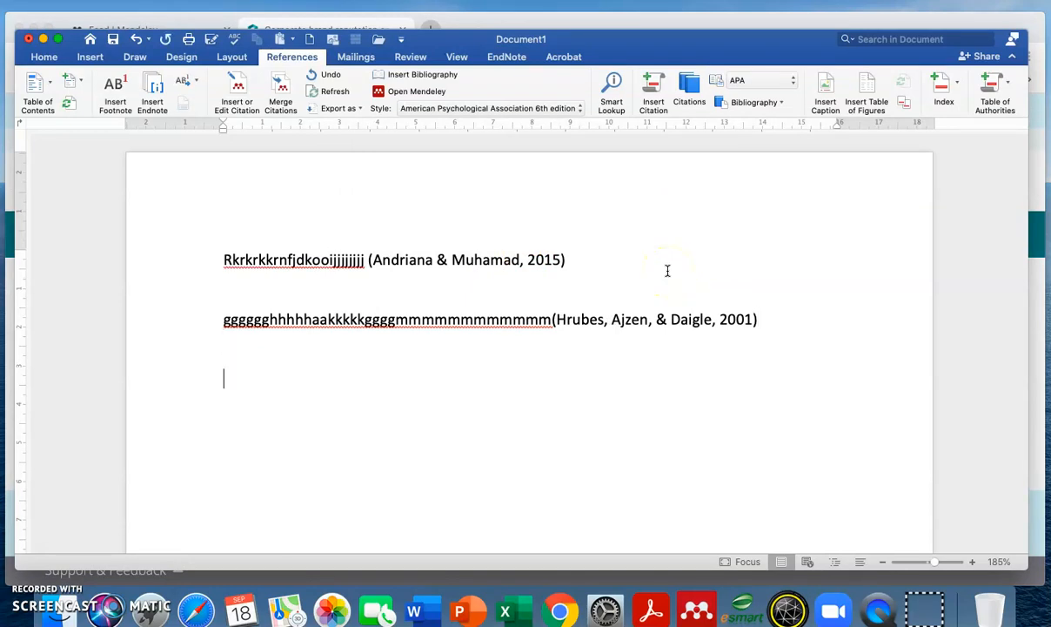